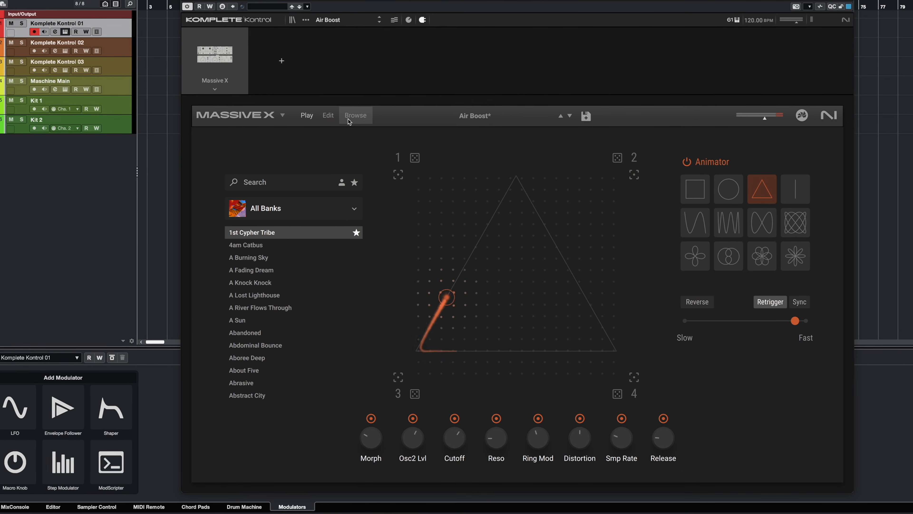
# - View the Edit page, filter the preset browser to the Ambient Atmospheres bank and return to the Play page
pyautogui.click(325, 113)
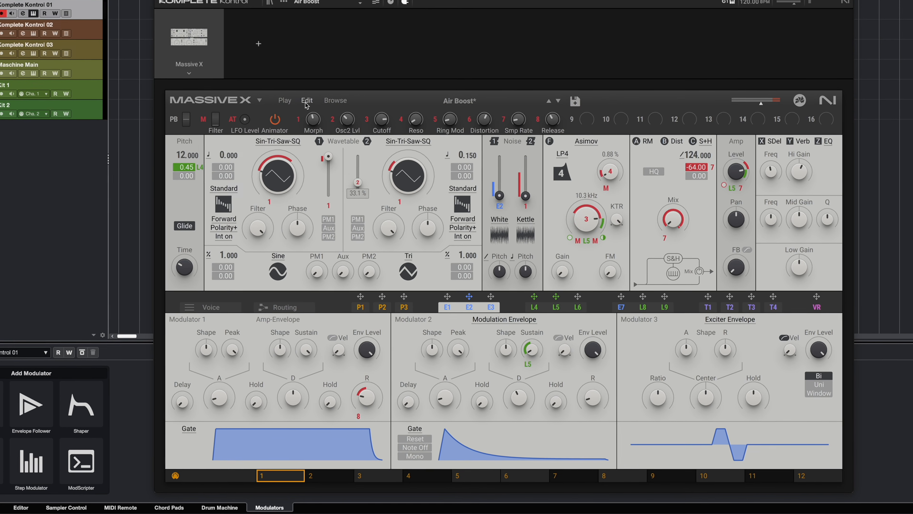
pyautogui.click(280, 99)
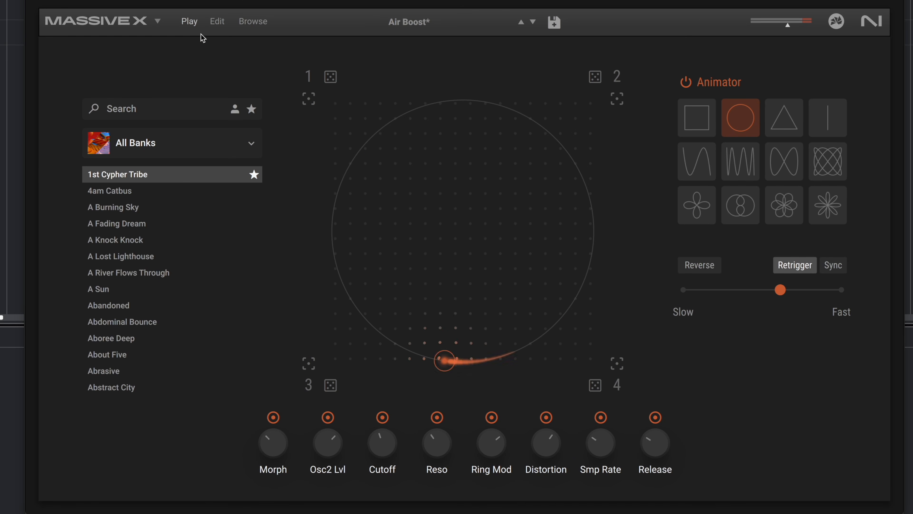
pyautogui.click(246, 21)
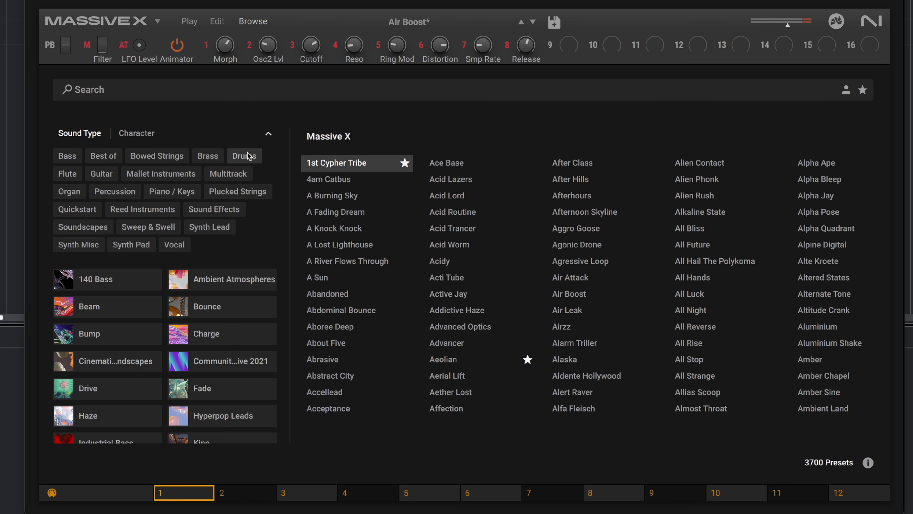
pyautogui.click(248, 280)
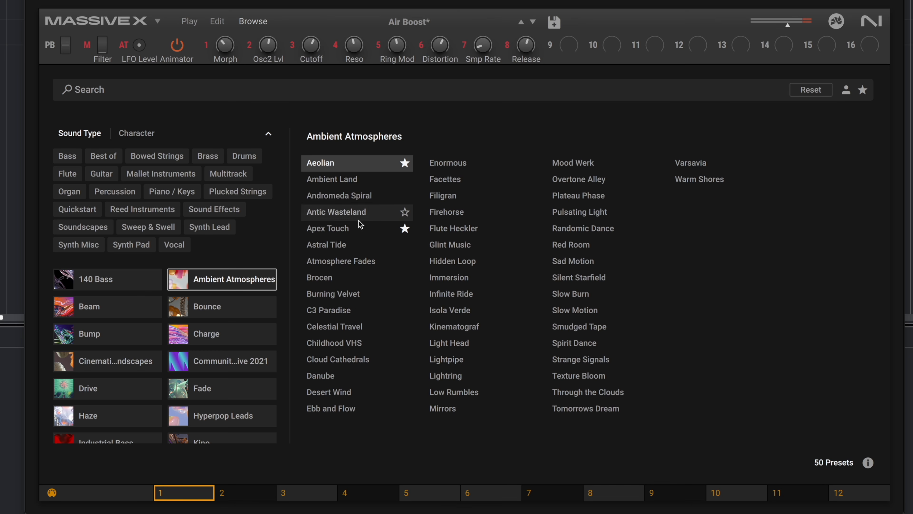
pyautogui.click(190, 22)
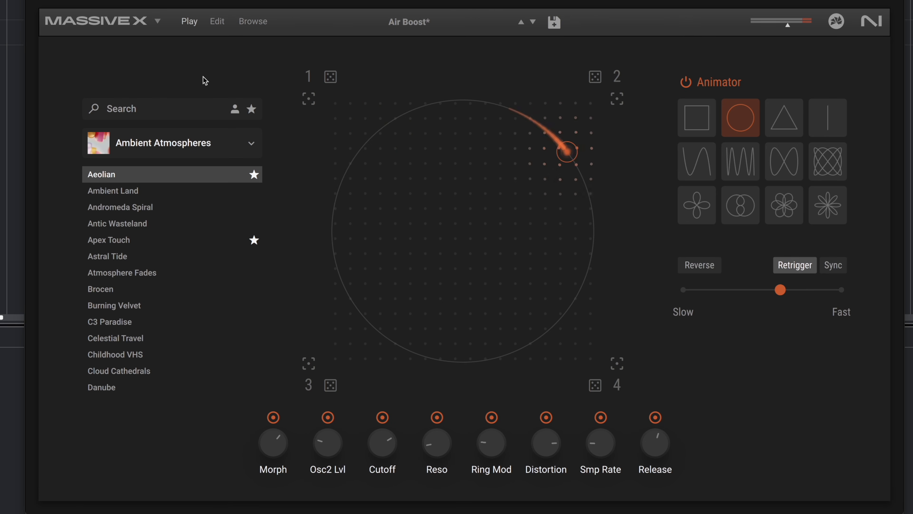
# - Toggle the Animator's power and try the straight vertical line as its motion path
pyautogui.click(685, 82)
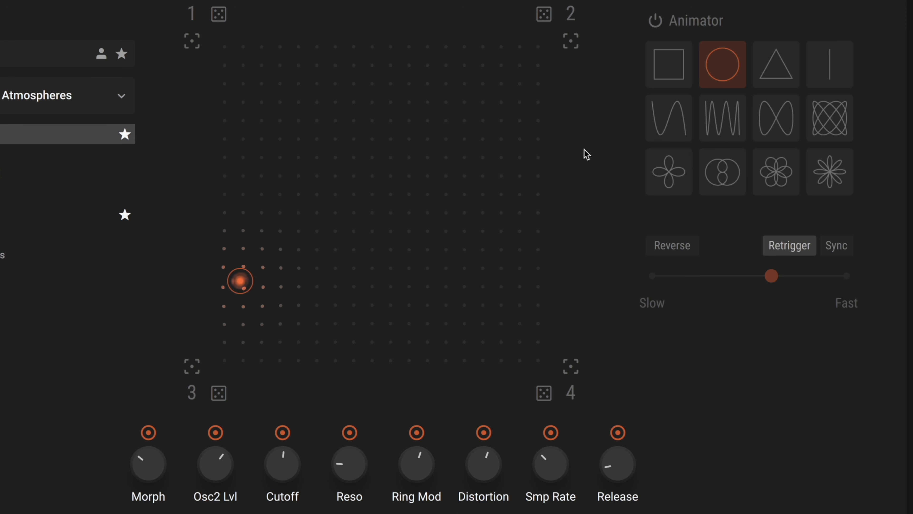
pyautogui.click(831, 74)
pyautogui.click(655, 21)
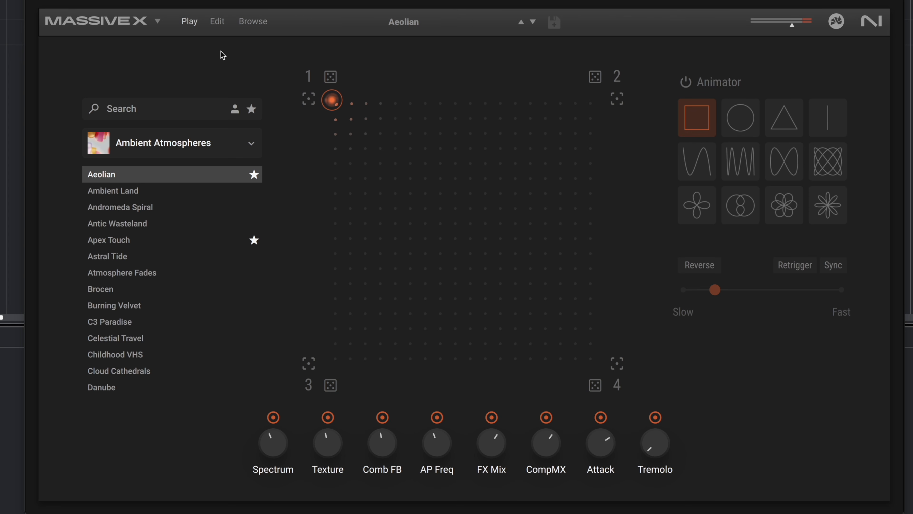
# - Examine the macro assignments of the Aeolian preset on the Edit page and return to the Play page
pyautogui.click(225, 28)
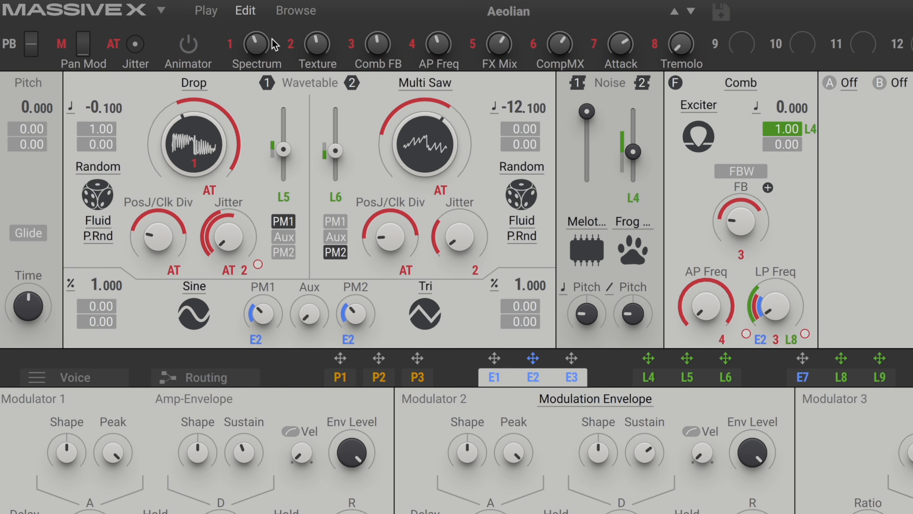
pyautogui.click(215, 10)
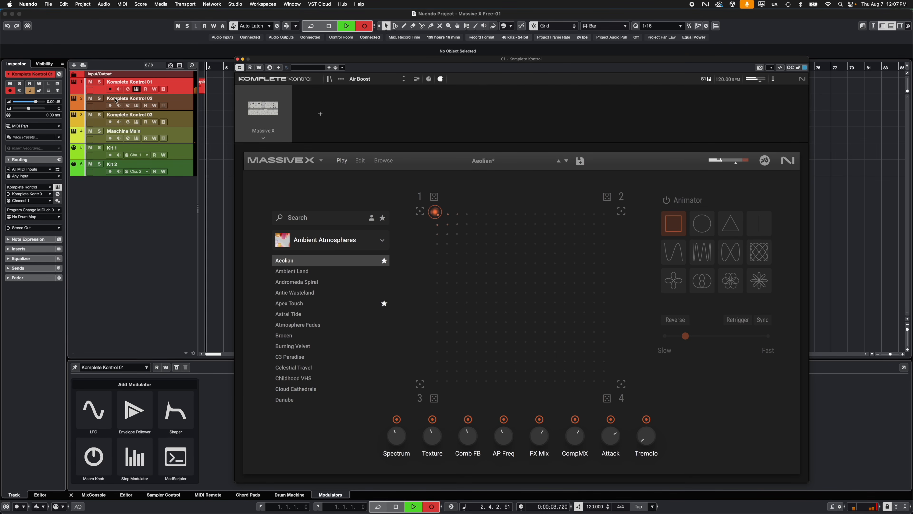
# - Enable automation read and write on the Komplete Kontrol 01 track and record a sweep of the XY control from corner 1 towards corner 2
pyautogui.click(154, 89)
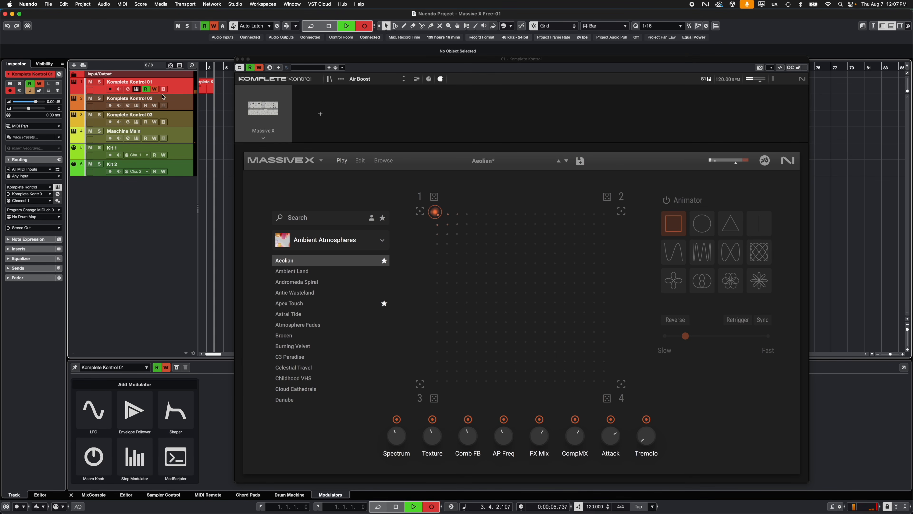
pyautogui.moveTo(435, 212); pyautogui.dragTo(602, 212)
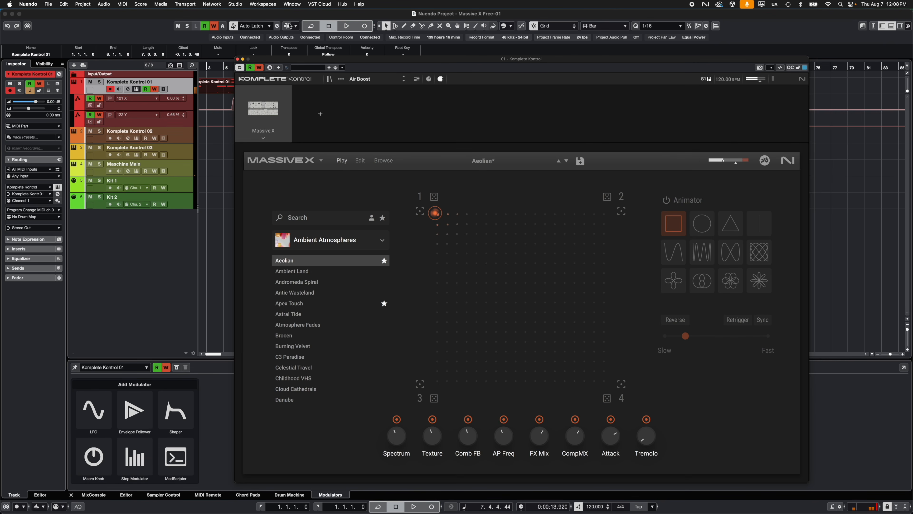
# - Move the plug-in window clear of the arrangement and play back the recorded XY automation
pyautogui.moveTo(307, 61); pyautogui.dragTo(407, 56)
pyautogui.click(234, 68)
pyautogui.press('space')
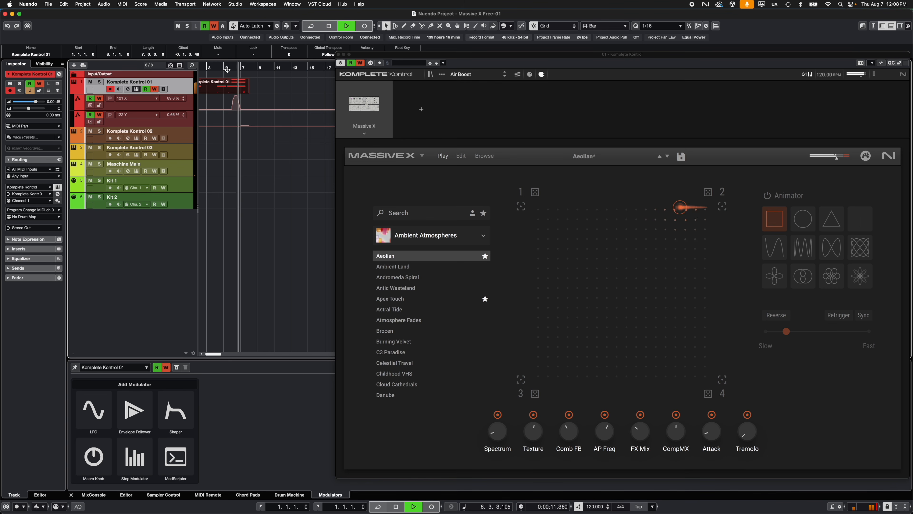
pyautogui.press('space')
# - Shape a raised curve around bar 6 in the Y automation lane of the Komplete Kontrol 01 track
pyautogui.press('h')
pyautogui.press('h')
pyautogui.press('h')
pyautogui.press('h')
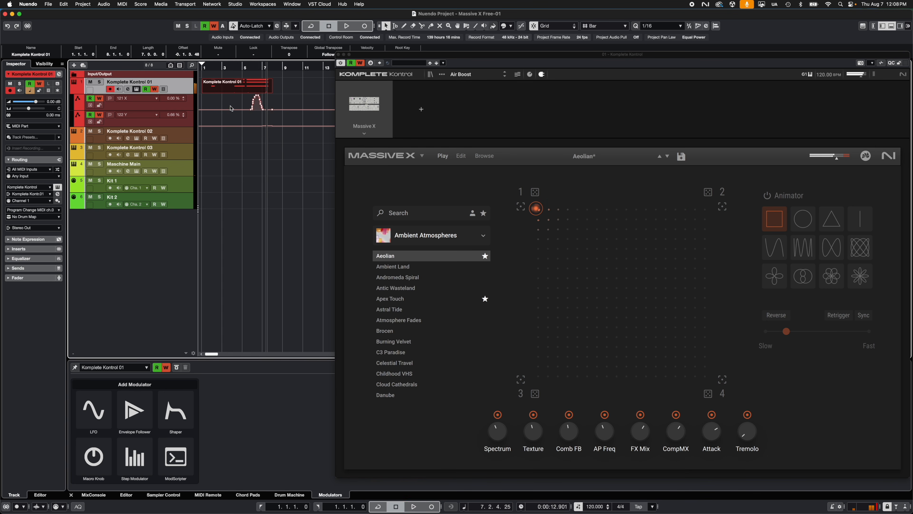
pyautogui.press('h')
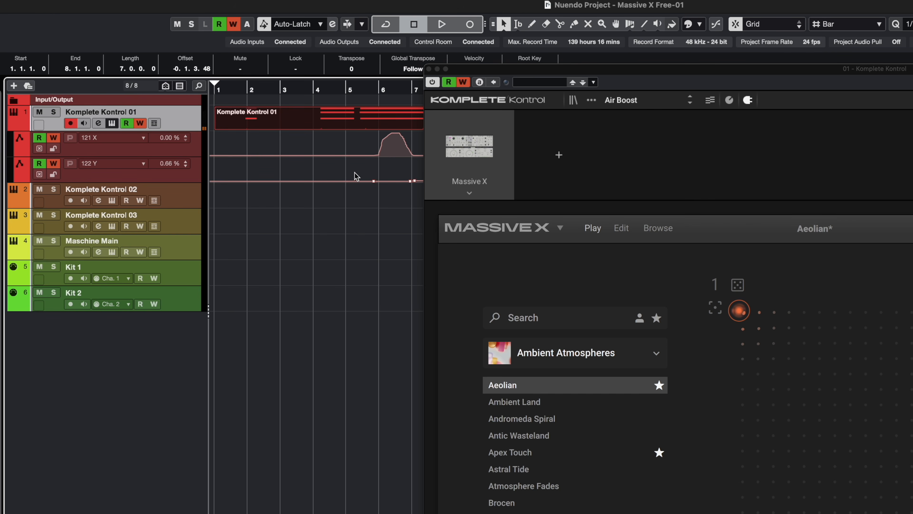
pyautogui.hscroll(3, 354, 176)
pyautogui.moveTo(333, 165)
pyautogui.mouseDown()
pyautogui.moveTo(320, 173)
pyautogui.moveTo(327, 159)
pyautogui.moveTo(345, 163)
pyautogui.moveTo(358, 187)
pyautogui.mouseUp()
# - Play back the combined X and Y automation around bar 6 and stop playback
pyautogui.click(310, 90)
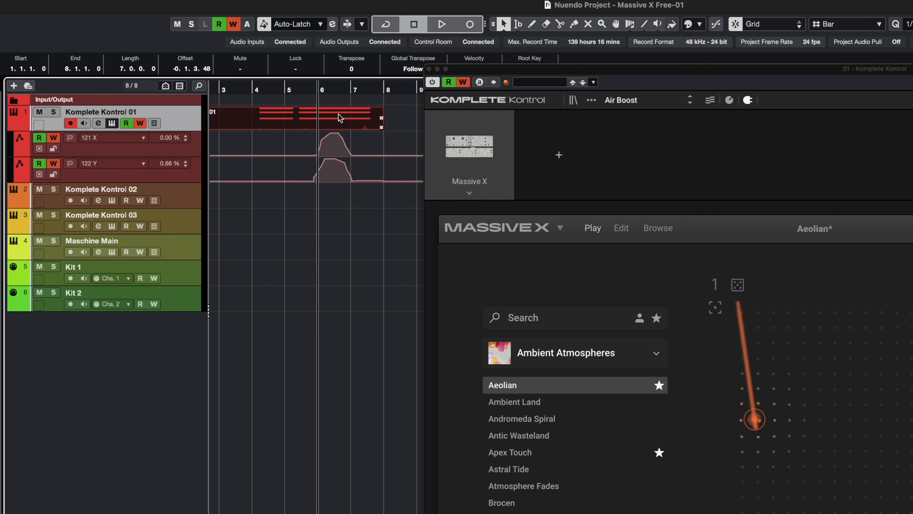
pyautogui.press('space')
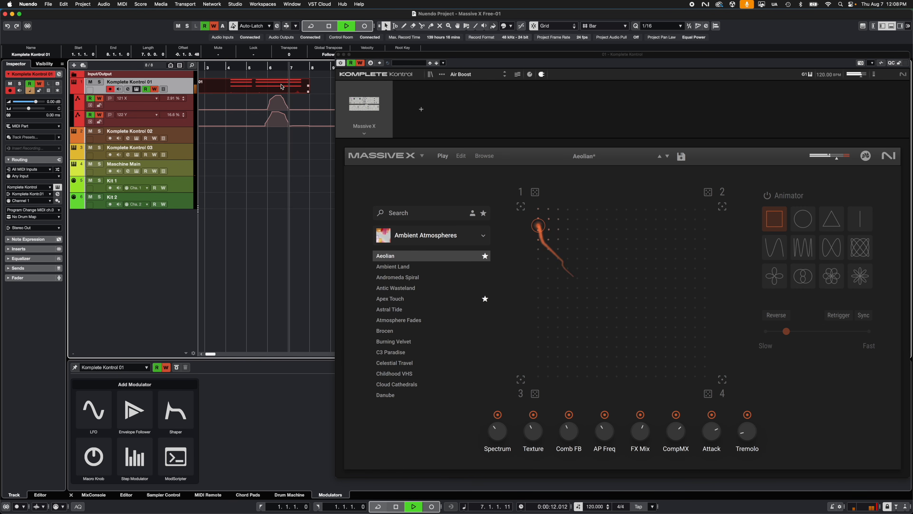
pyautogui.press('space')
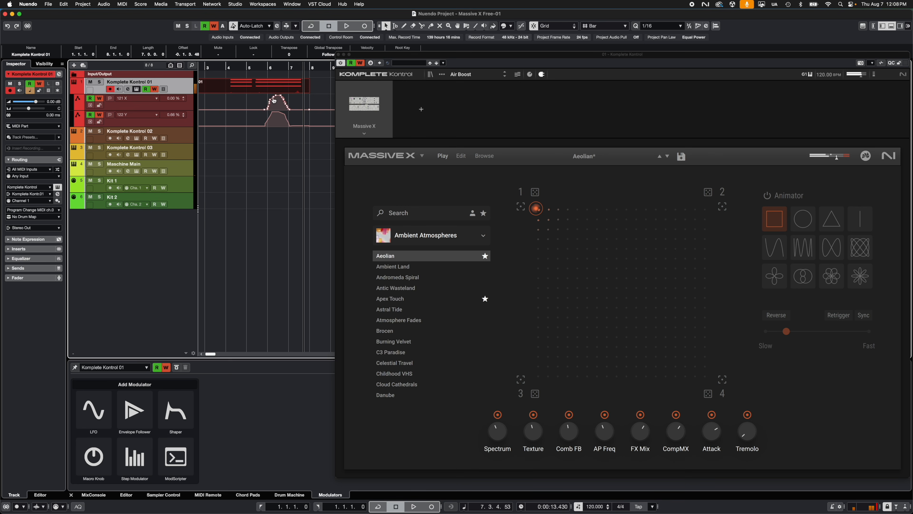
pyautogui.scroll(1, 270, 110)
pyautogui.hscroll(-3, 271, 111)
pyautogui.hscroll(5, 272, 110)
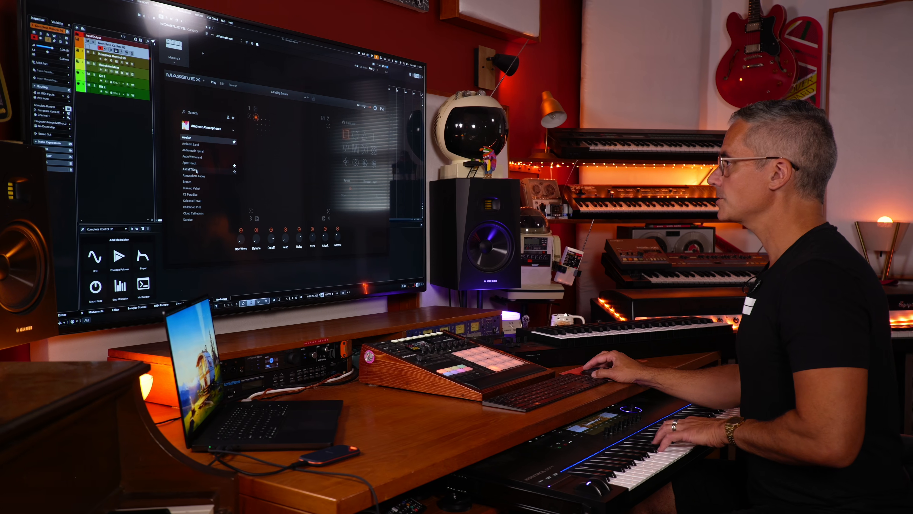
# - Load the Apex Touch preset and turn off its Animator
pyautogui.click(195, 163)
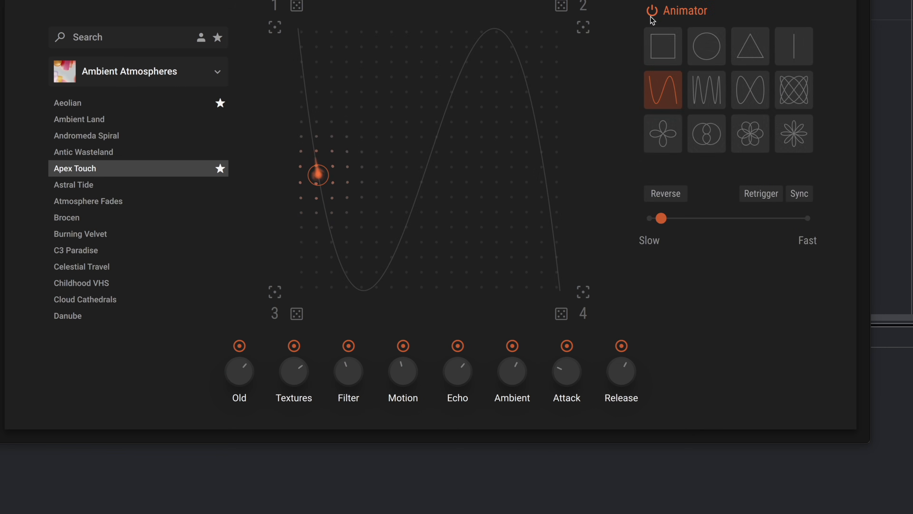
pyautogui.click(652, 14)
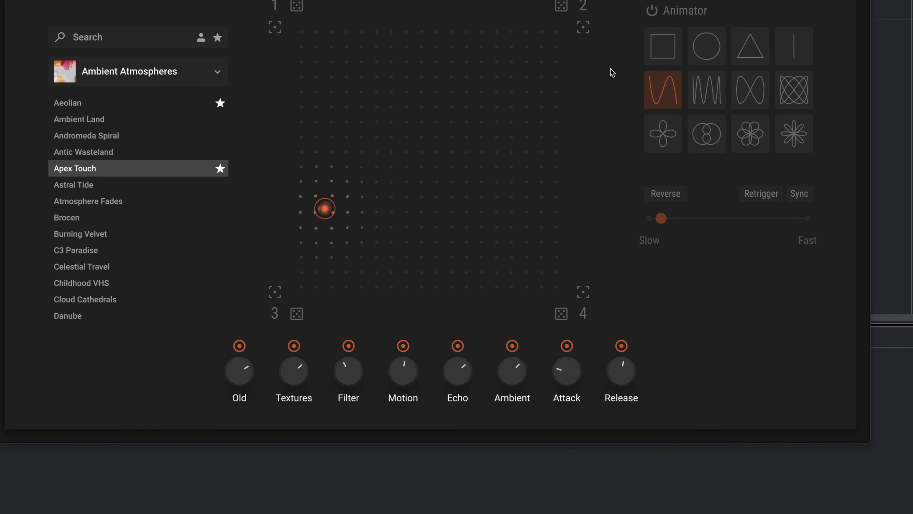
# - Move the XY control to corner 1 and lower the Attack macro to its minimum
pyautogui.moveTo(325, 211); pyautogui.dragTo(298, 29)
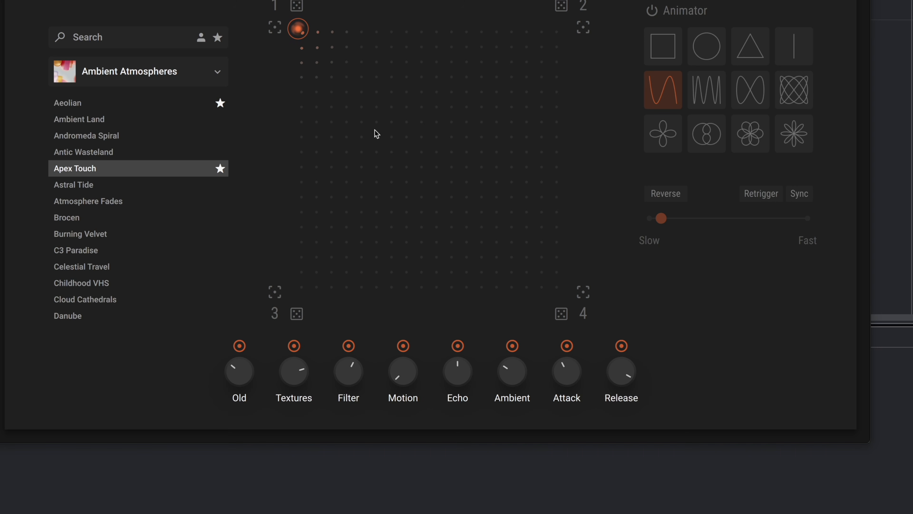
pyautogui.moveTo(556, 367)
pyautogui.moveTo(560, 379); pyautogui.dragTo(562, 477)
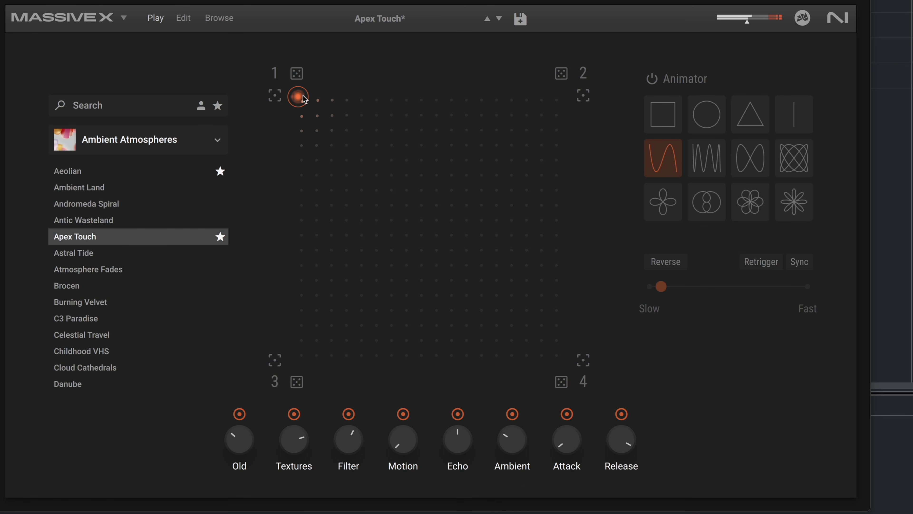
# - Move the XY control to corner 3 and on to corner 2, and exclude the Attack macro from the morphing
pyautogui.moveTo(298, 96); pyautogui.dragTo(298, 358)
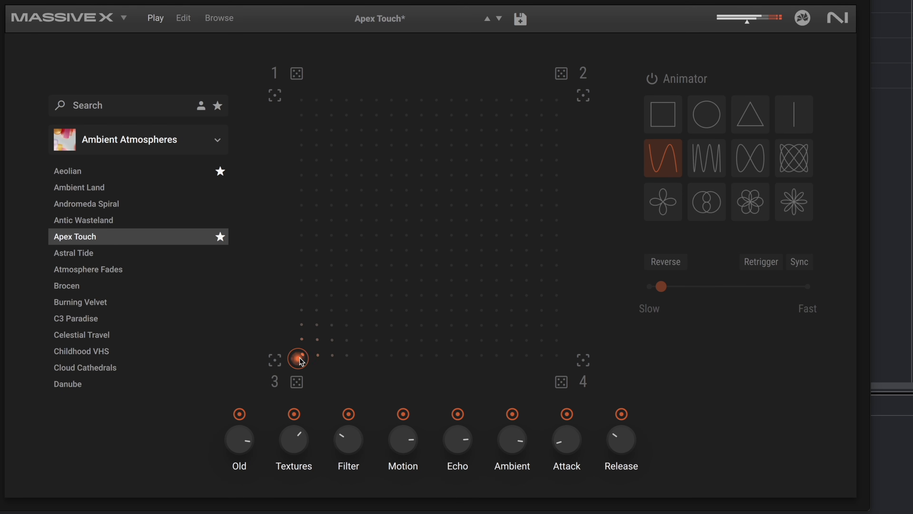
pyautogui.moveTo(298, 358); pyautogui.dragTo(560, 101)
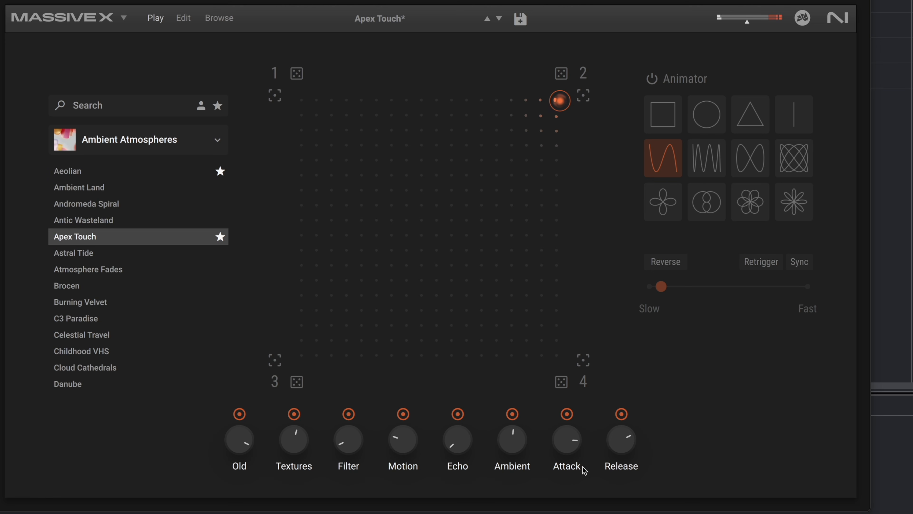
pyautogui.moveTo(559, 417); pyautogui.dragTo(564, 432)
# - Move the XY control through corner 4 and across the pad to audition the morph, ending in corner 3
pyautogui.moveTo(560, 102); pyautogui.dragTo(559, 358)
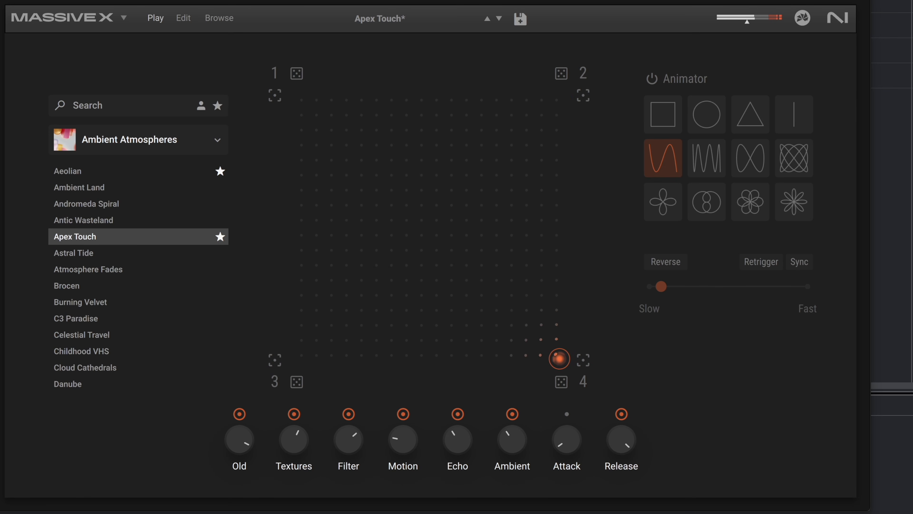
pyautogui.moveTo(559, 358); pyautogui.dragTo(298, 355)
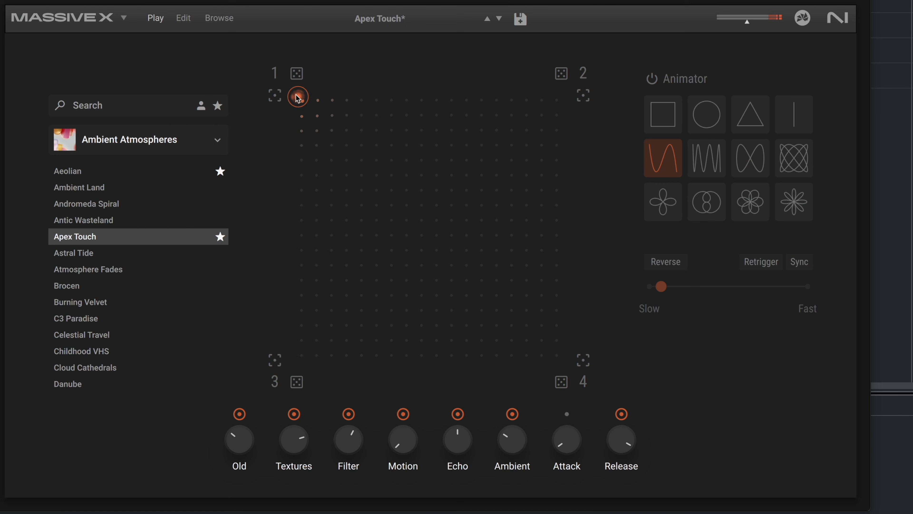
pyautogui.moveTo(298, 97); pyautogui.dragTo(298, 358)
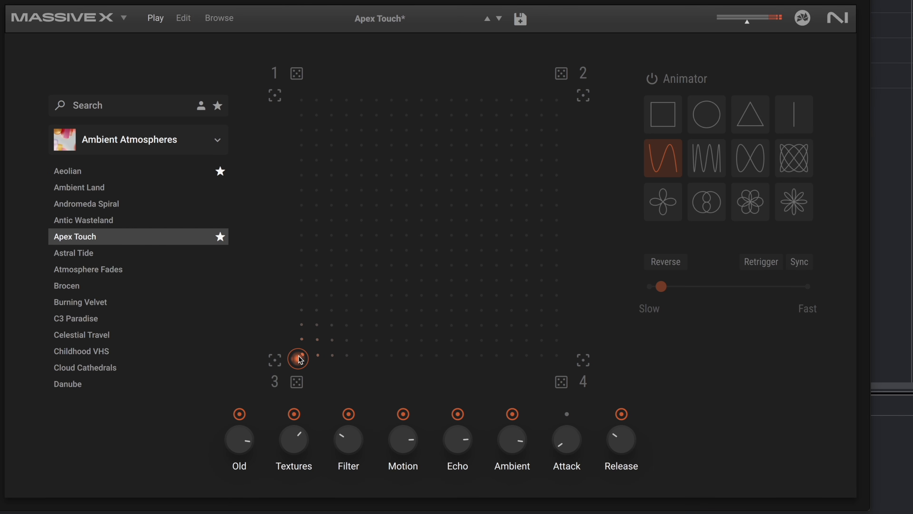
# - Store corner 3's macro settings as the snapshot for all four corners of the XY pad
pyautogui.click(580, 100)
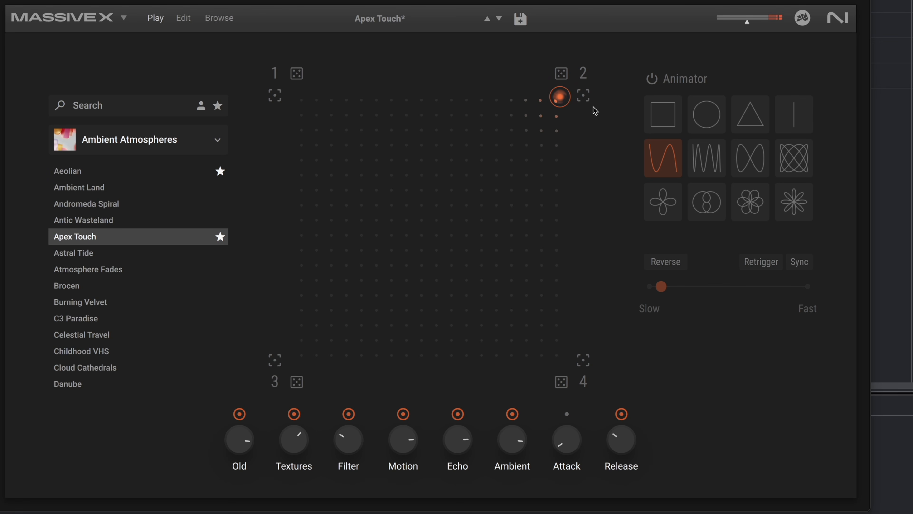
pyautogui.moveTo(560, 97)
pyautogui.mouseDown()
pyautogui.moveTo(363, 234)
pyautogui.moveTo(297, 358)
pyautogui.moveTo(560, 97)
pyautogui.mouseUp()
pyautogui.click(276, 96)
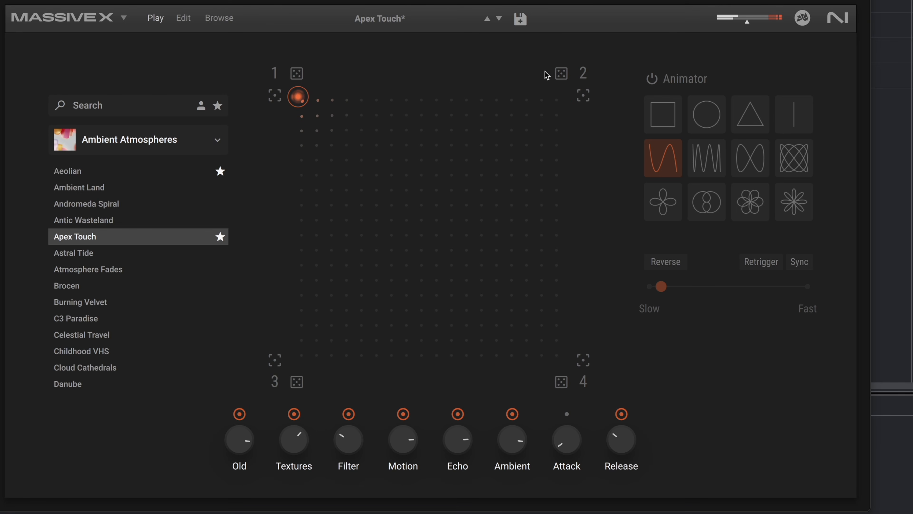
pyautogui.click(584, 96)
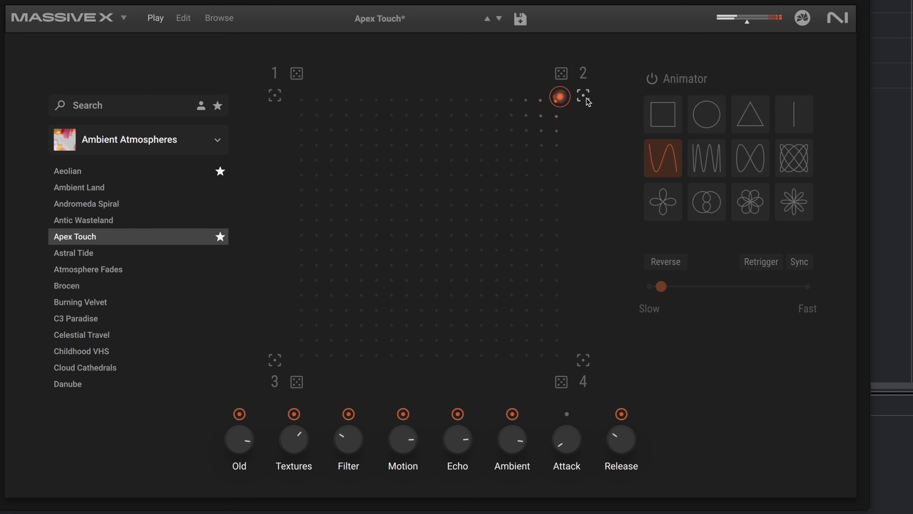
pyautogui.click(279, 360)
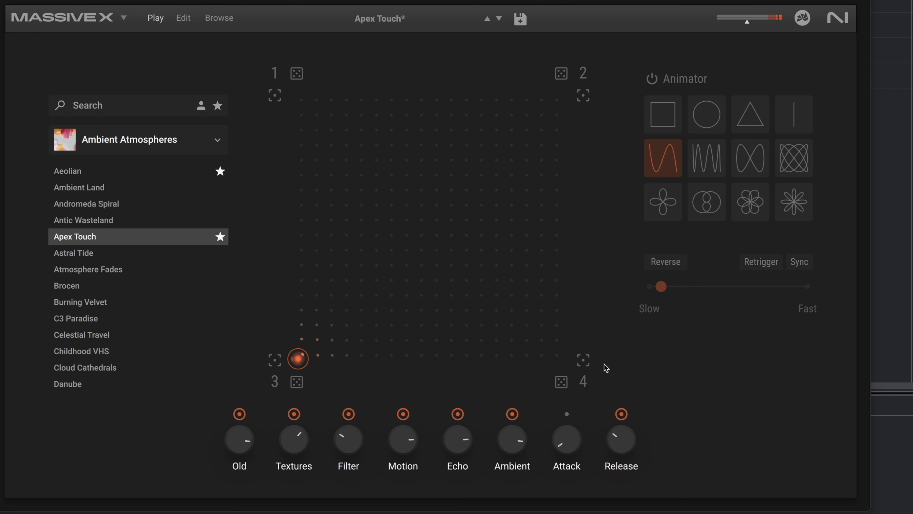
pyautogui.click(583, 360)
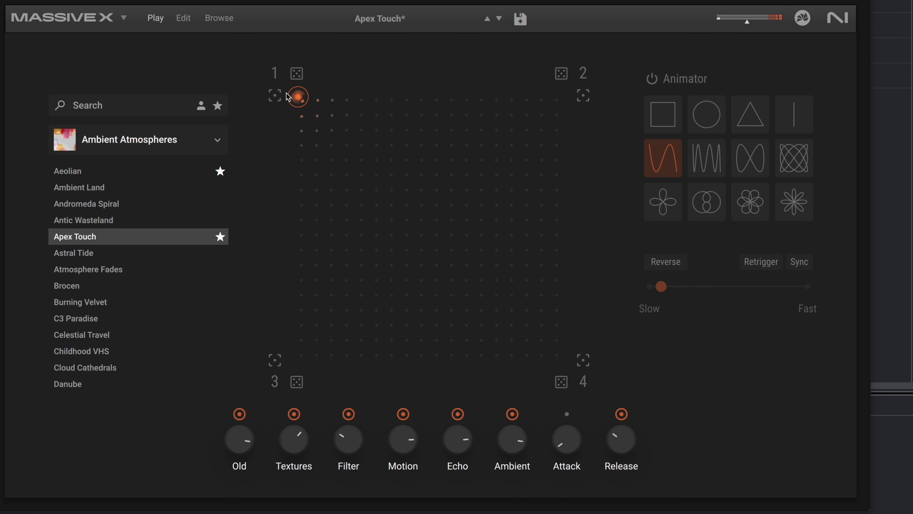
# - Move the XY control to corner 2 and adjust the Filter, Textures, Motion, Ambient and Old macros there
pyautogui.moveTo(293, 94); pyautogui.dragTo(560, 96)
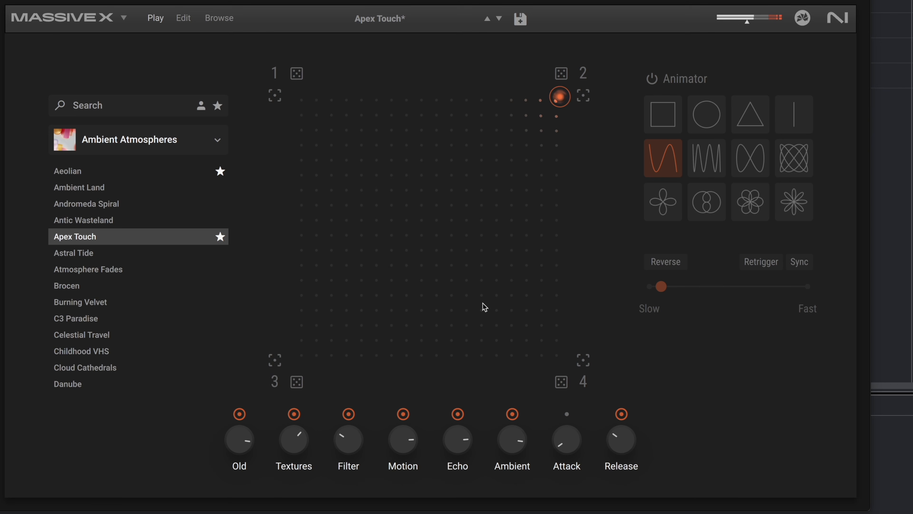
pyautogui.moveTo(351, 441); pyautogui.dragTo(319, 349)
pyautogui.moveTo(292, 444); pyautogui.dragTo(330, 371)
pyautogui.moveTo(383, 432); pyautogui.dragTo(399, 453)
pyautogui.moveTo(511, 439); pyautogui.dragTo(467, 407)
pyautogui.moveTo(246, 437); pyautogui.dragTo(241, 513)
pyautogui.moveTo(564, 102)
pyautogui.mouseDown()
pyautogui.moveTo(298, 94)
pyautogui.moveTo(560, 96)
pyautogui.mouseUp()
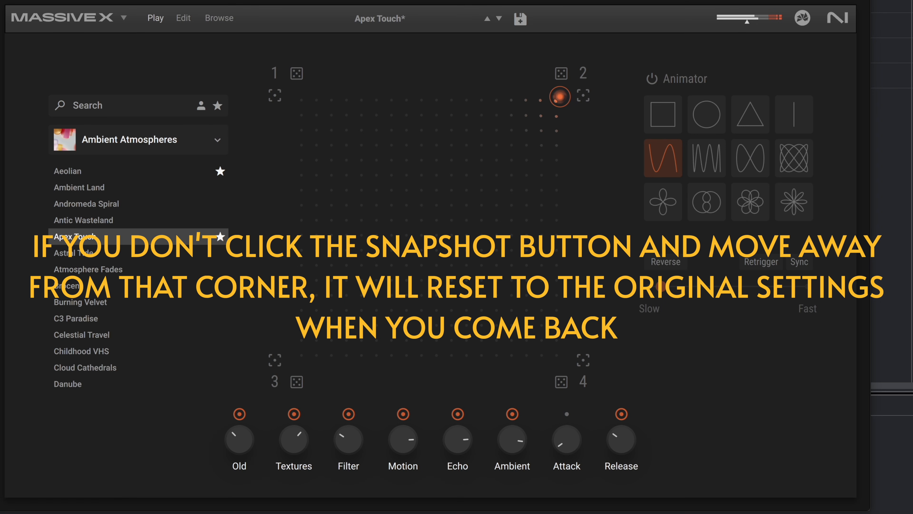
# - Turn down the Old and Ambient macros and raise the Filter macro at corner 2, and move the XY control toward corner 1
pyautogui.moveTo(233, 444); pyautogui.dragTo(232, 511)
pyautogui.moveTo(519, 439); pyautogui.dragTo(511, 511)
pyautogui.moveTo(347, 440); pyautogui.dragTo(348, 340)
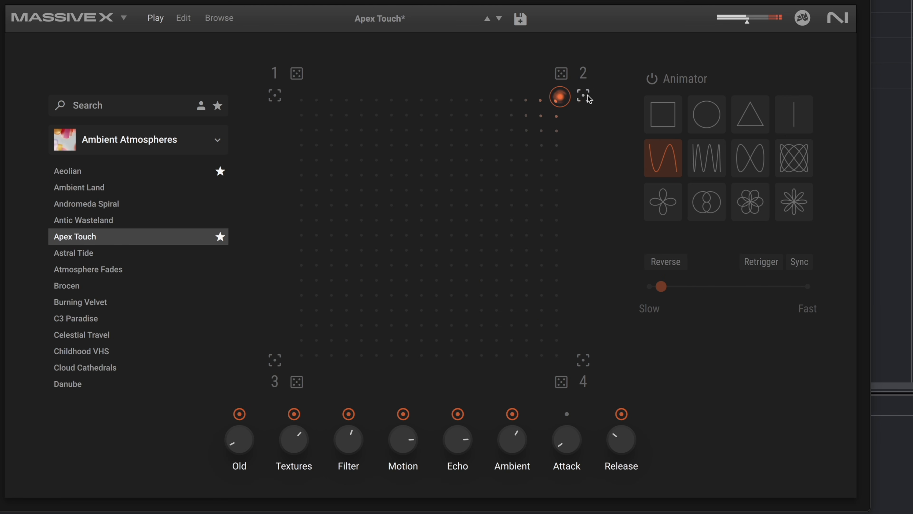
pyautogui.moveTo(557, 98); pyautogui.dragTo(367, 96)
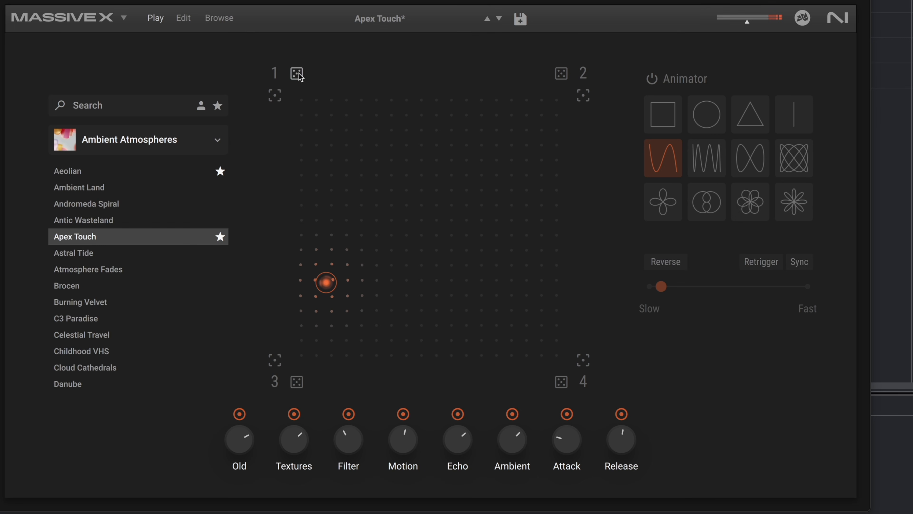
# - Move the XY control to corner 3 and store the current macro settings as the snapshots for corners 2 and 4
pyautogui.moveTo(327, 286); pyautogui.dragTo(298, 358)
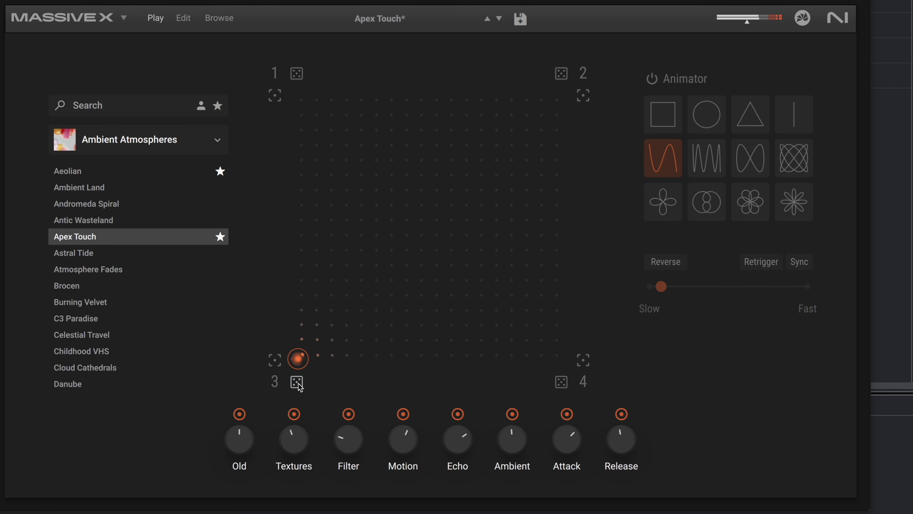
pyautogui.click(583, 96)
pyautogui.moveTo(560, 96); pyautogui.dragTo(298, 358)
pyautogui.click(584, 359)
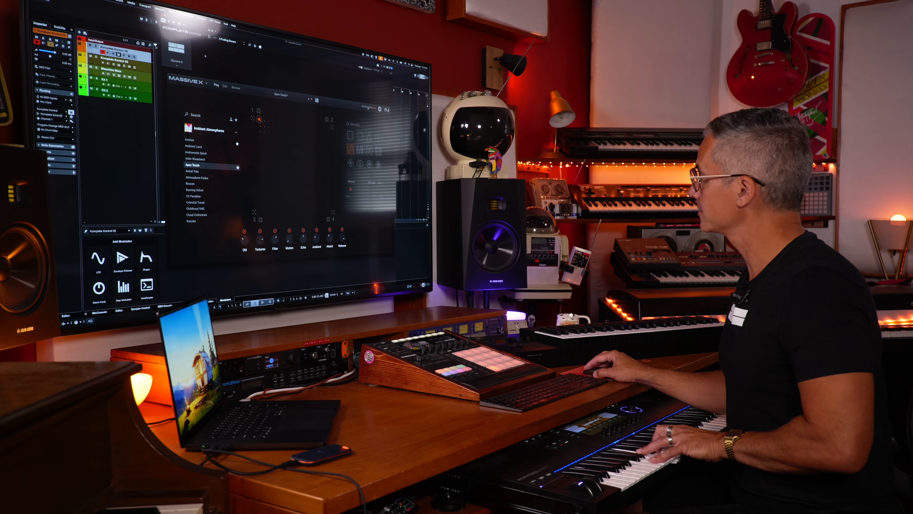
pyautogui.click(332, 127)
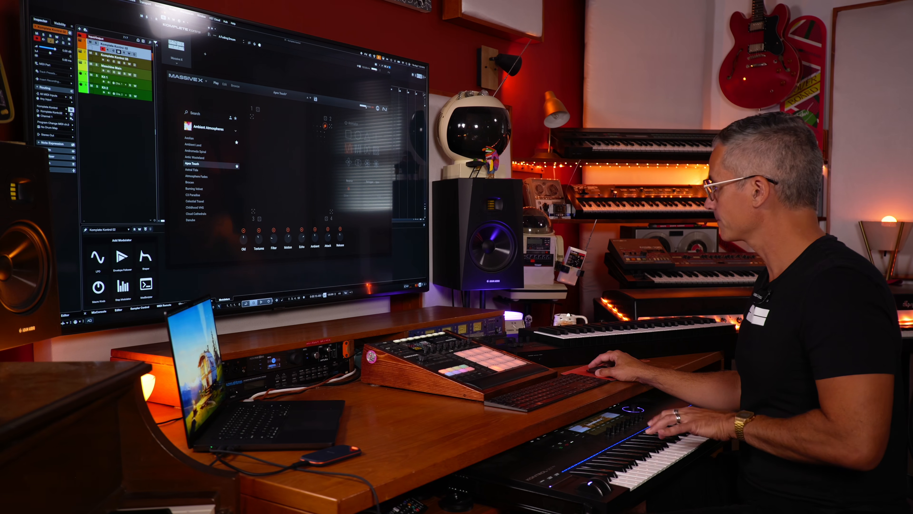
pyautogui.click(331, 211)
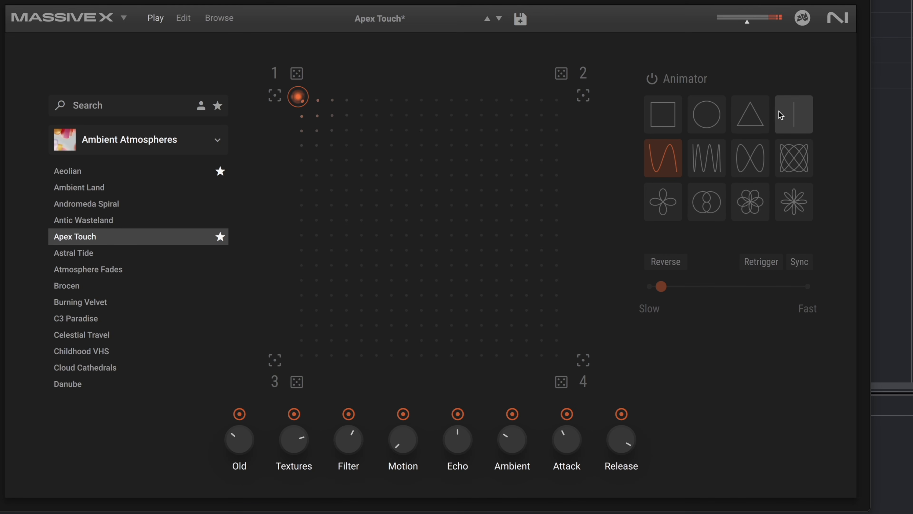
# - Choose the triangle path, switch on the Animator and raise its speed to the fastest setting
pyautogui.click(750, 117)
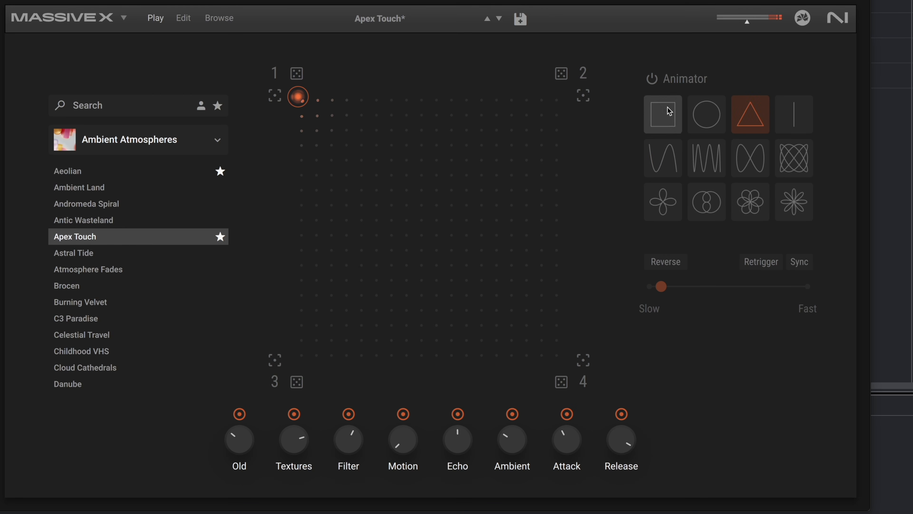
pyautogui.click(652, 79)
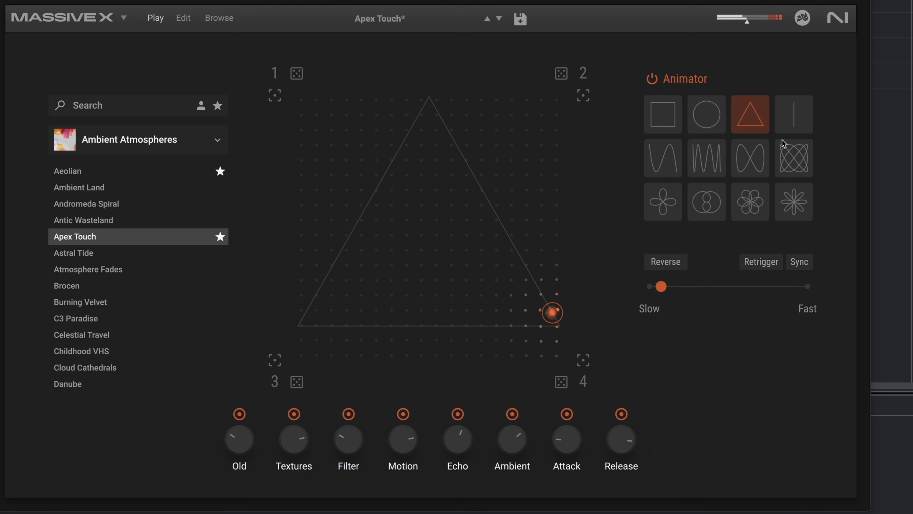
pyautogui.moveTo(665, 286); pyautogui.dragTo(807, 287)
# - Change the Animator to the square path with Sync on, and stop the recording
pyautogui.click(662, 115)
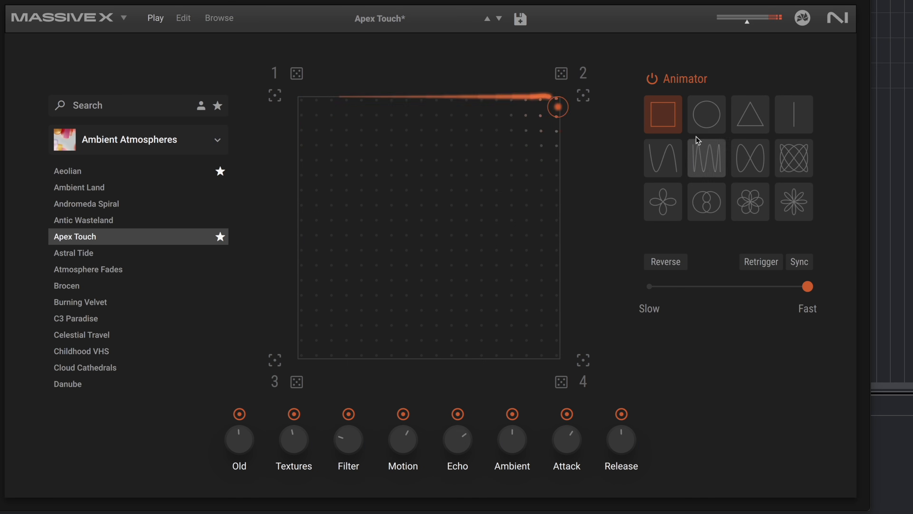
pyautogui.click(798, 262)
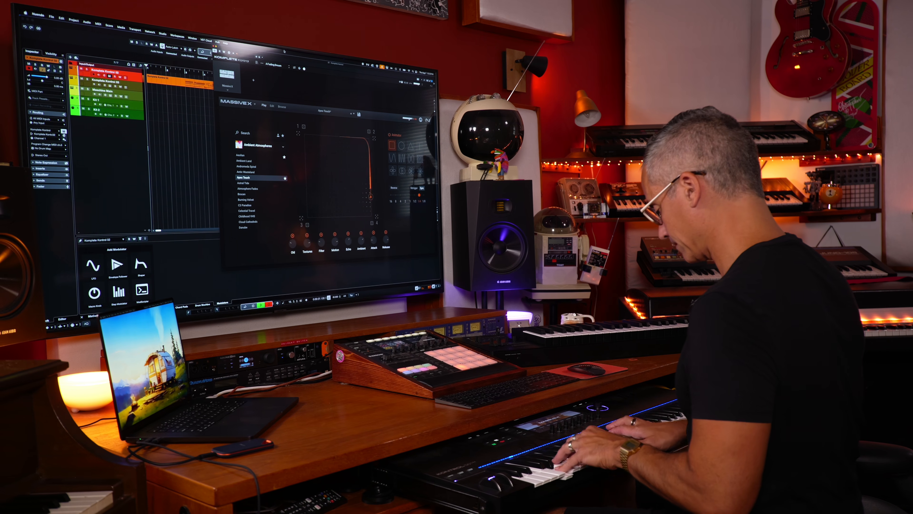
pyautogui.press('space')
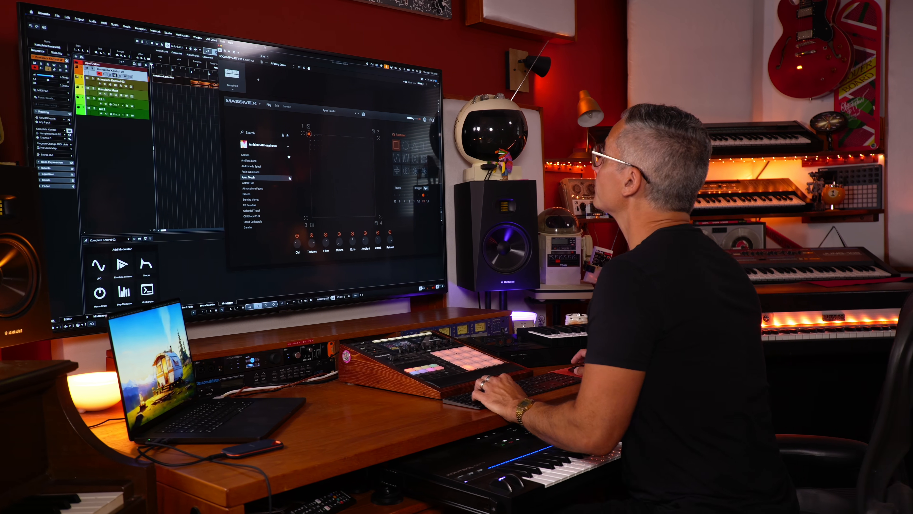
# - Reposition the plugin window and choose the Alte Kroete preset from the 140 Bass bank on Massive X's Play page
pyautogui.moveTo(243, 52); pyautogui.dragTo(347, 68)
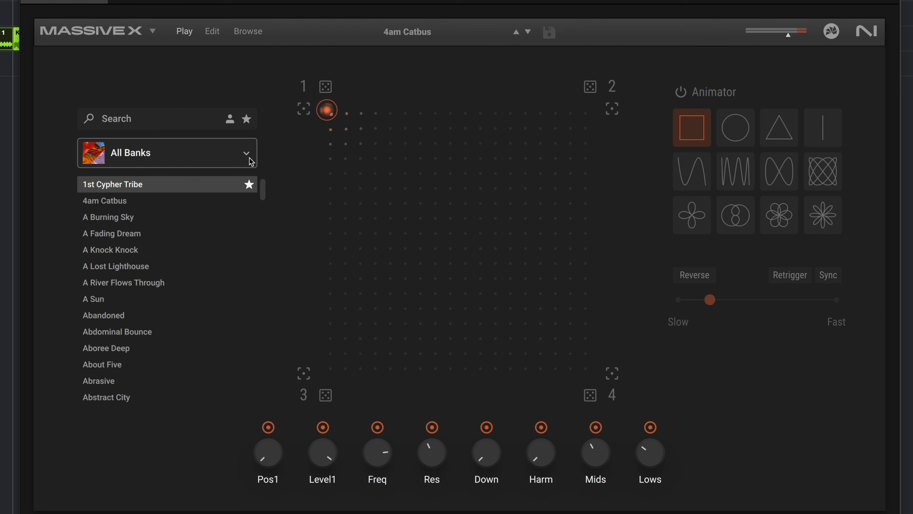
pyautogui.click(249, 161)
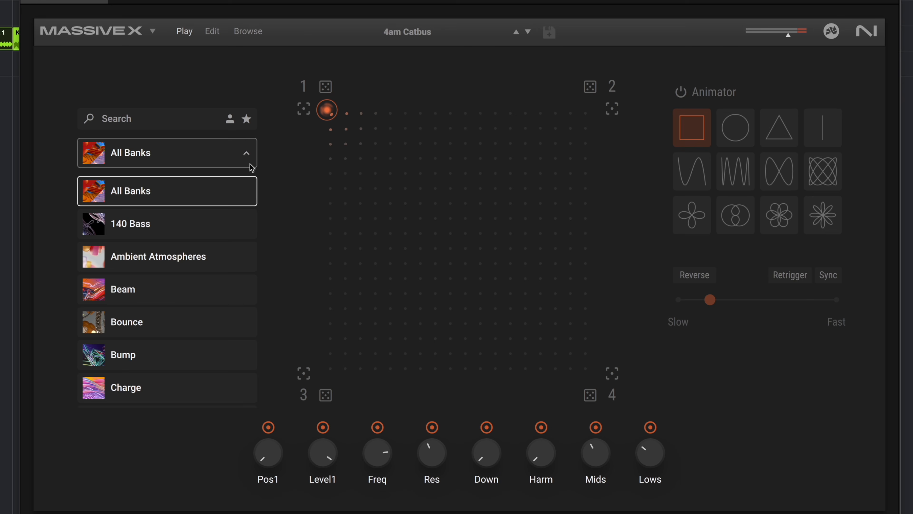
pyautogui.click(154, 226)
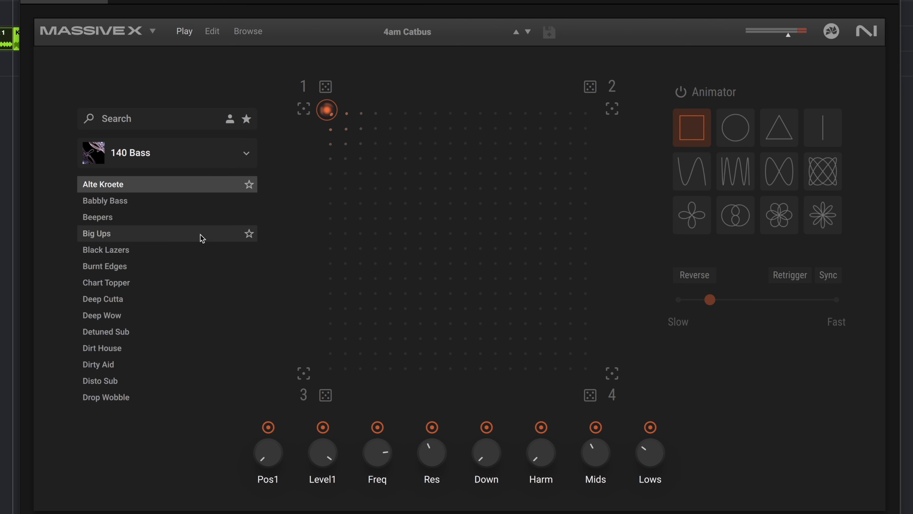
pyautogui.click(131, 191)
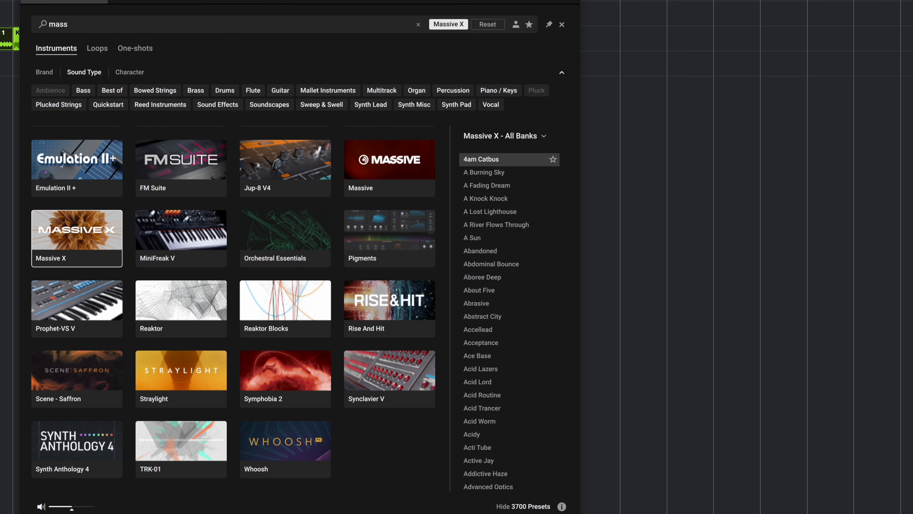
# - Show Massive X's 140 Bass bank in the Komplete Kontrol browser and step through Babbly Bass and Beepers down to Burnt Edges
pyautogui.click(541, 137)
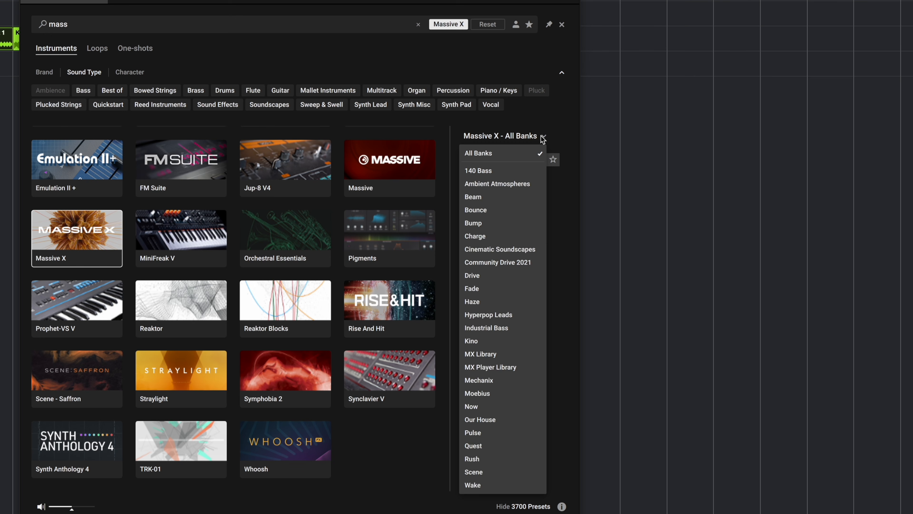
pyautogui.click(506, 169)
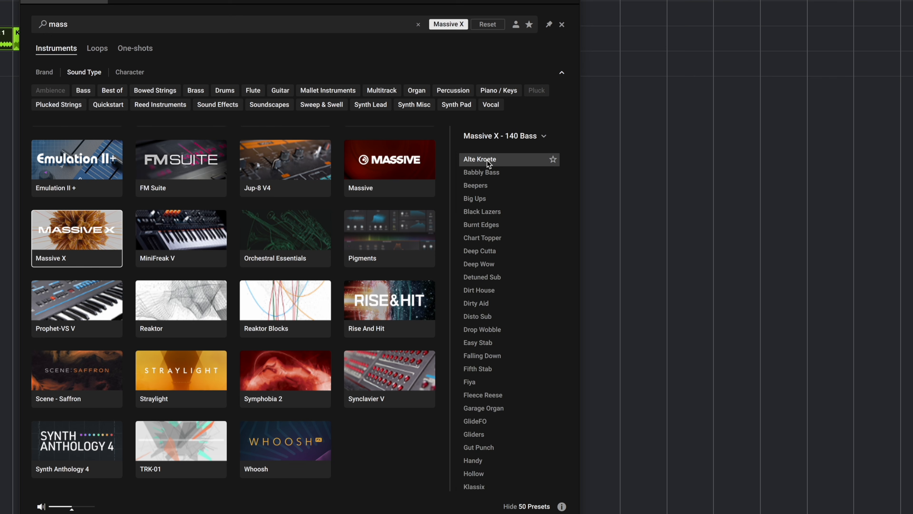
pyautogui.click(490, 171)
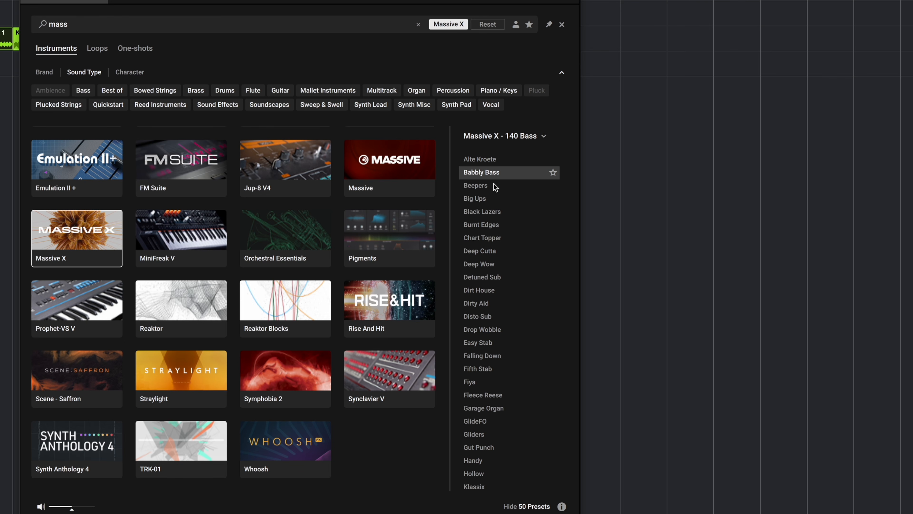
pyautogui.click(493, 184)
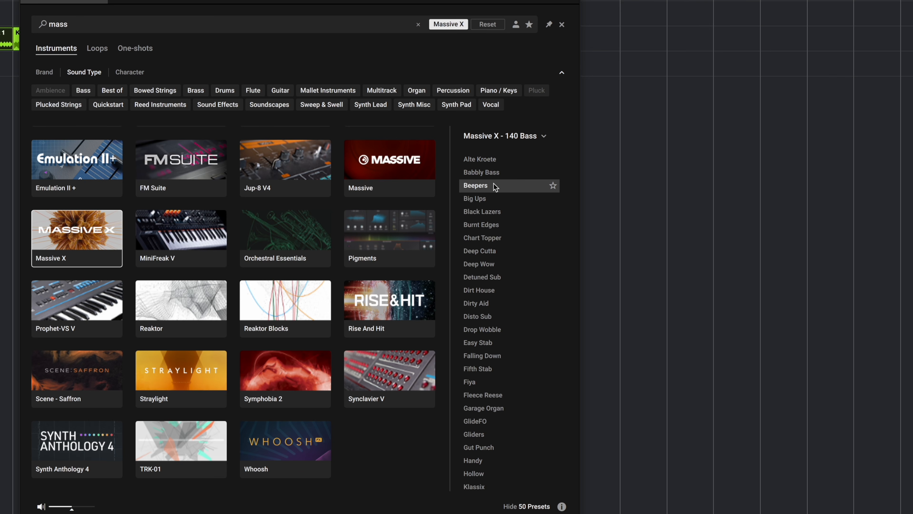
pyautogui.press('Down')
pyautogui.press('Down')
pyautogui.press('Down')
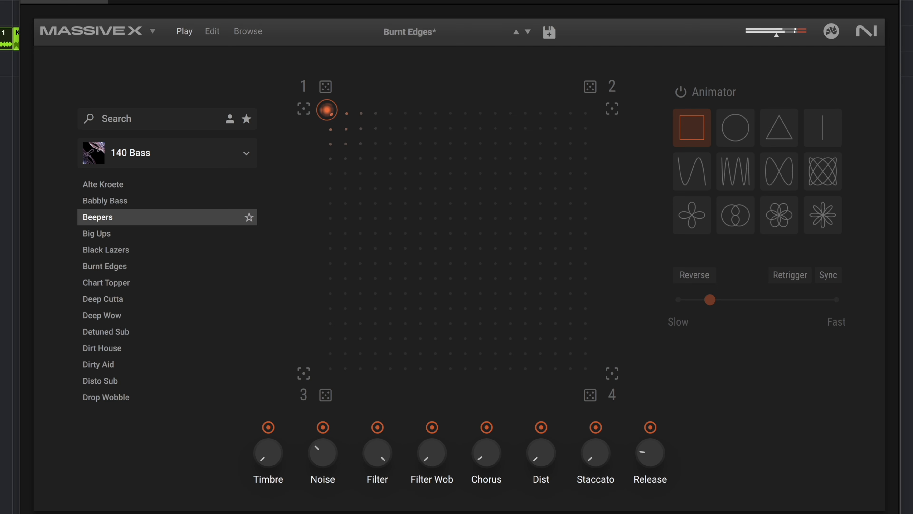
# - Move the XY control from corner 1 to corner 4 and store corner 4's macro settings as the corner 2 snapshot
pyautogui.moveTo(327, 109); pyautogui.dragTo(589, 371)
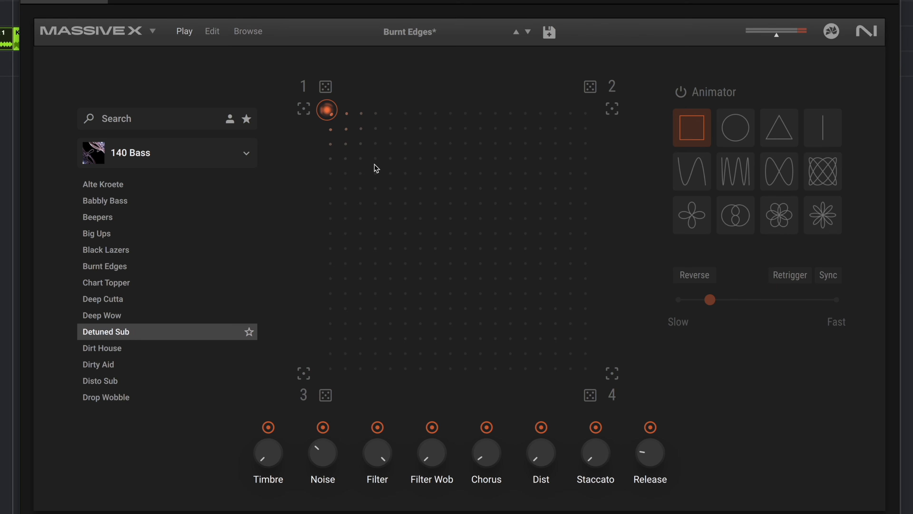
pyautogui.moveTo(326, 113); pyautogui.dragTo(631, 358)
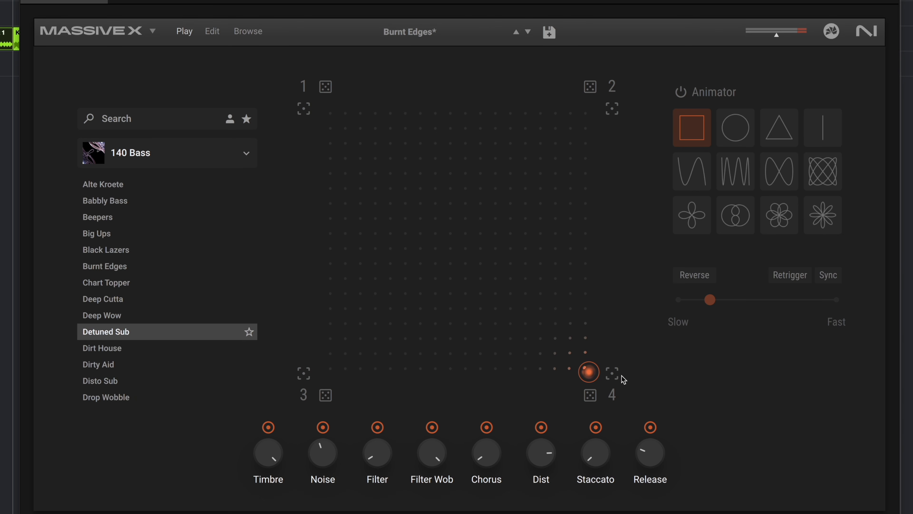
pyautogui.click(613, 111)
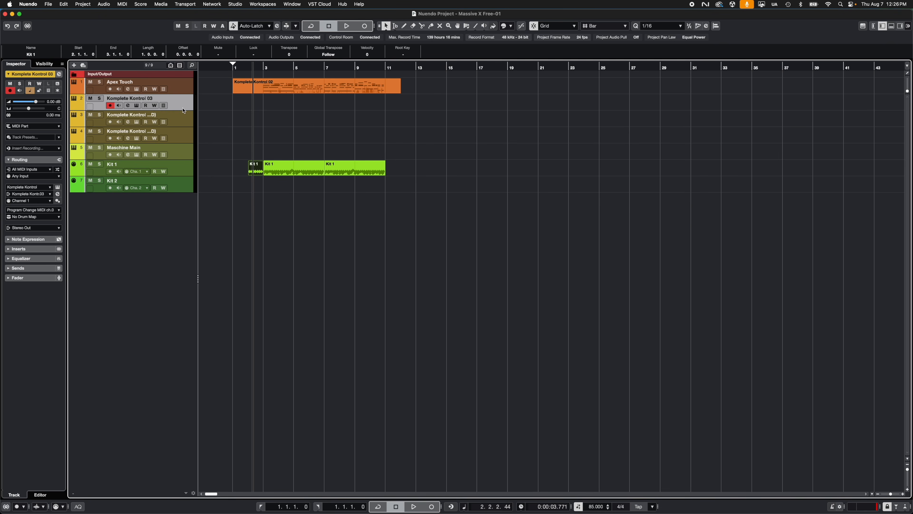
# - Open the modulators for the Komplete Kontrol 03 track in Nuendo and add an LFO
pyautogui.press('Return')
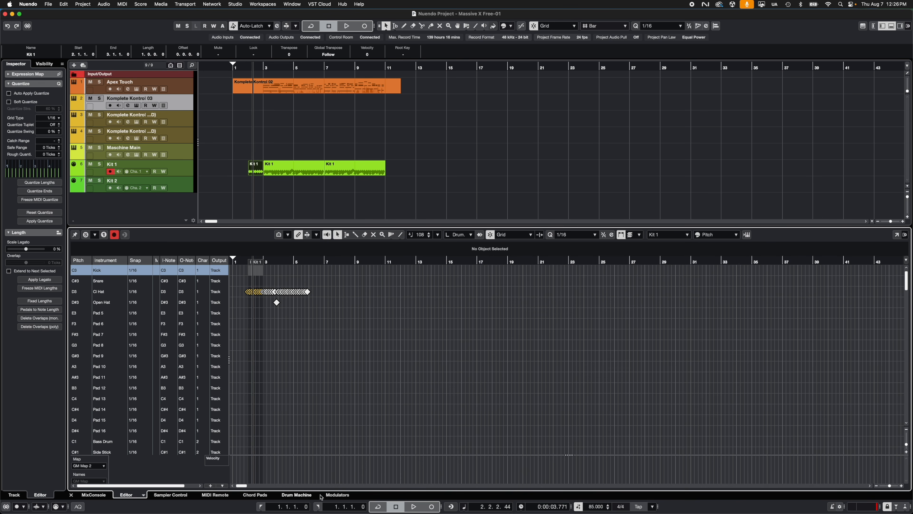
pyautogui.click(334, 495)
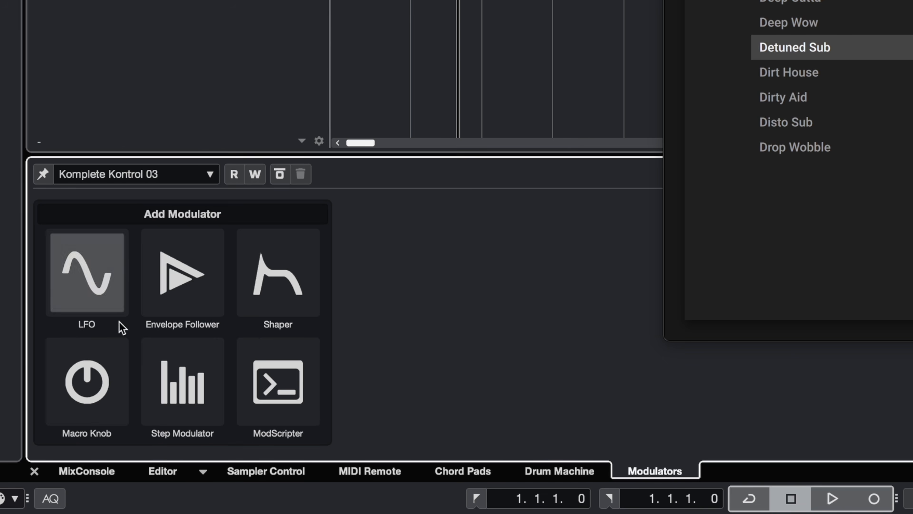
pyautogui.click(105, 423)
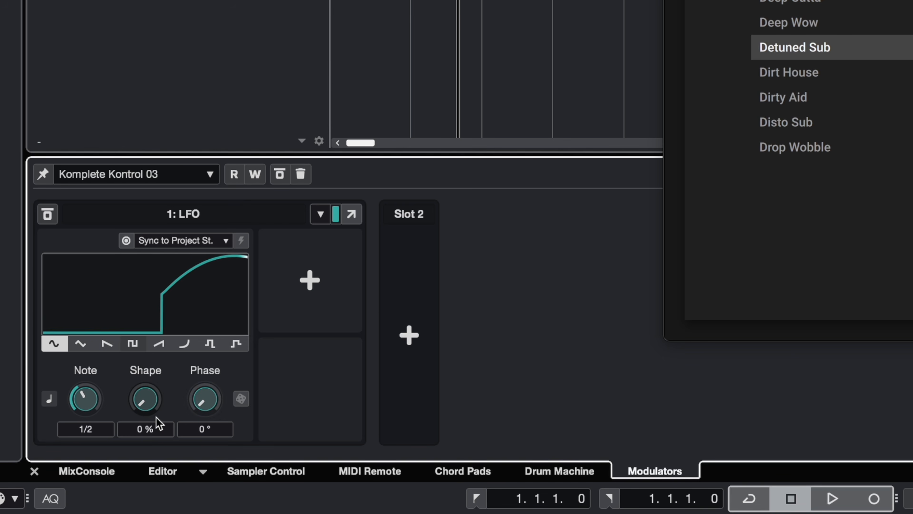
# - Give the LFO a pulse waveform and set its shape to 50 %
pyautogui.click(132, 344)
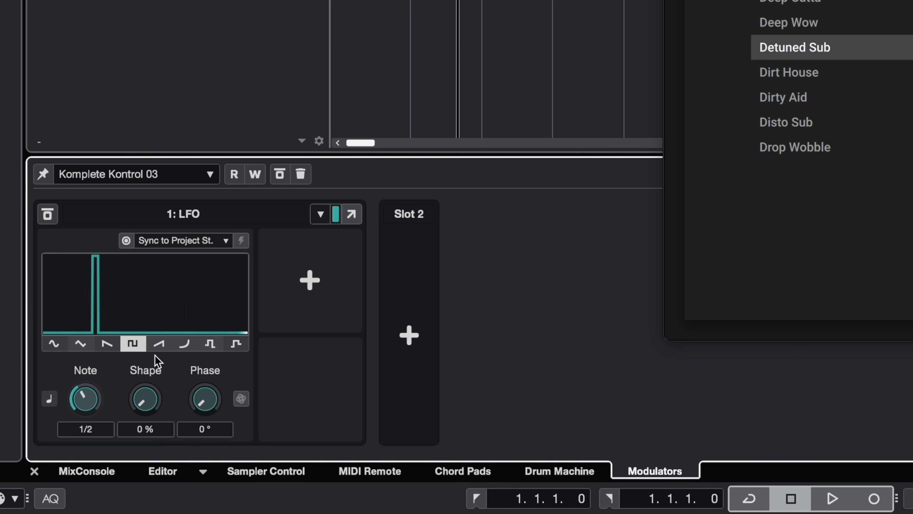
pyautogui.moveTo(146, 399); pyautogui.dragTo(148, 454)
pyautogui.moveTo(148, 446); pyautogui.dragTo(147, 443)
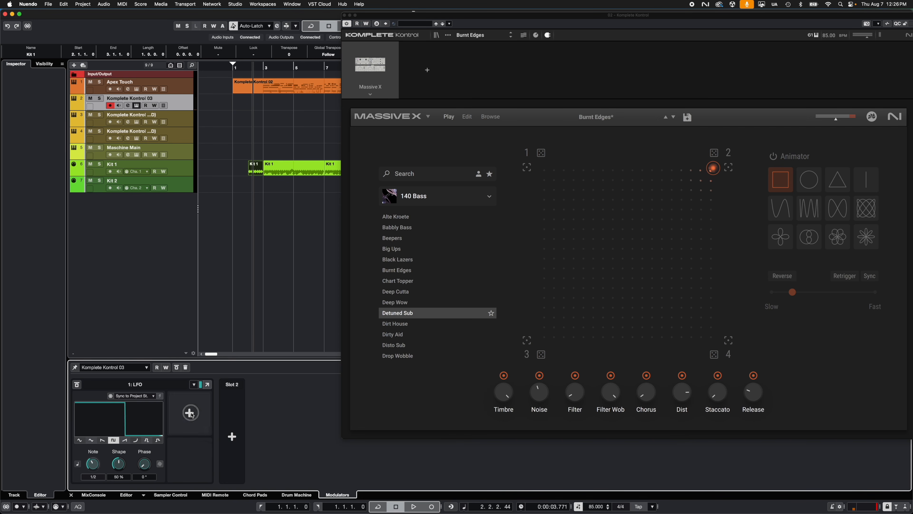
# - Assign the LFO to the 121 X destination and review the other parameters available as destinations
pyautogui.click(312, 282)
pyautogui.click(557, 168)
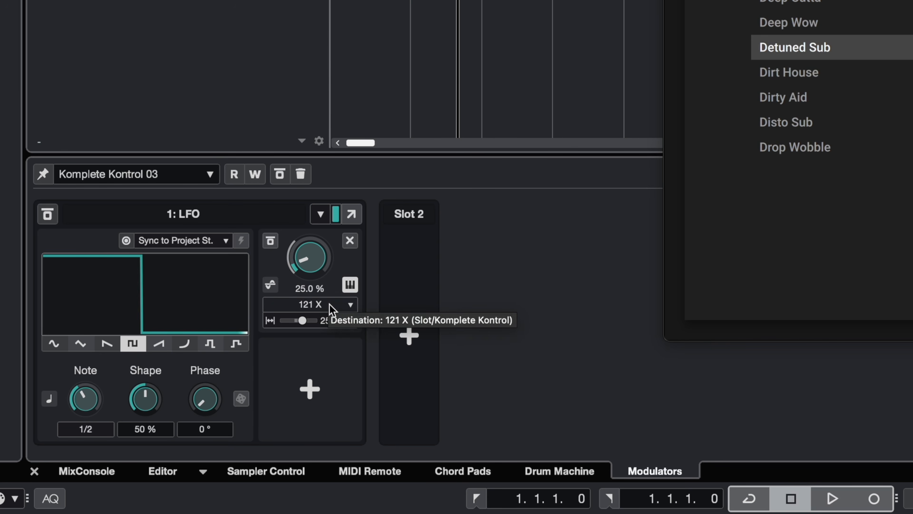
pyautogui.click(351, 305)
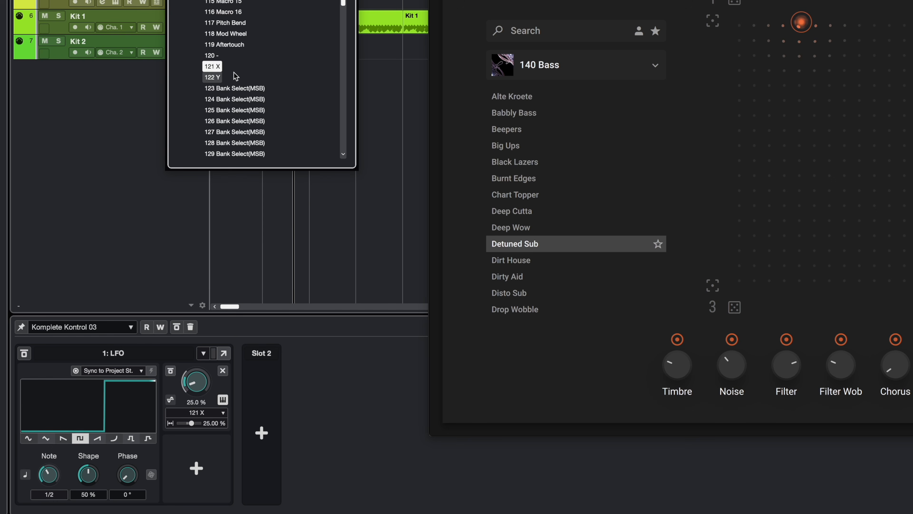
pyautogui.scroll(6, 230, 22)
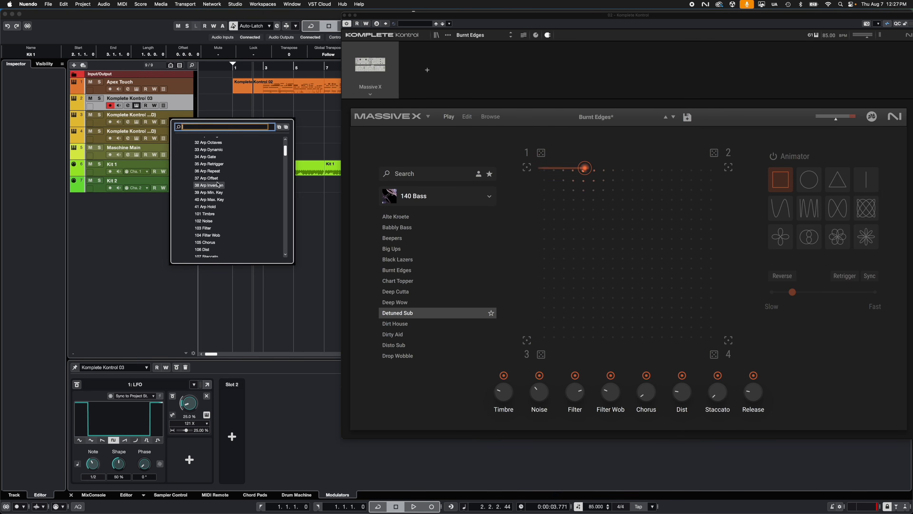
pyautogui.scroll(5, 239, 49)
pyautogui.press('Escape')
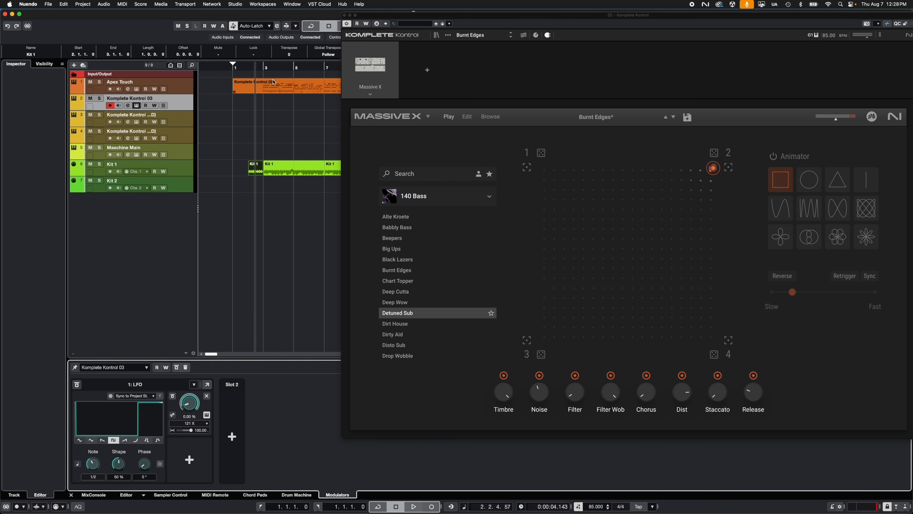
# - Place the project cursor at bar 2 and start the transport to hear the LFO moving the XY control
pyautogui.click(250, 69)
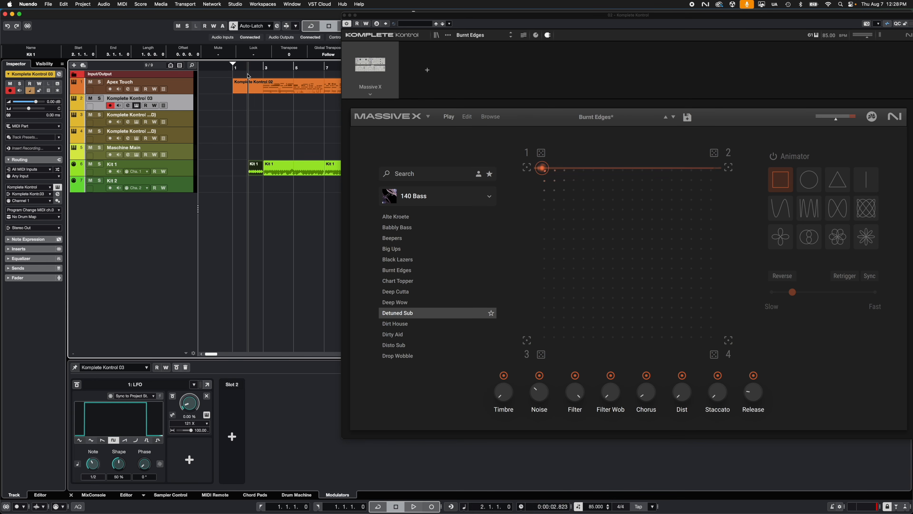
pyautogui.press('space')
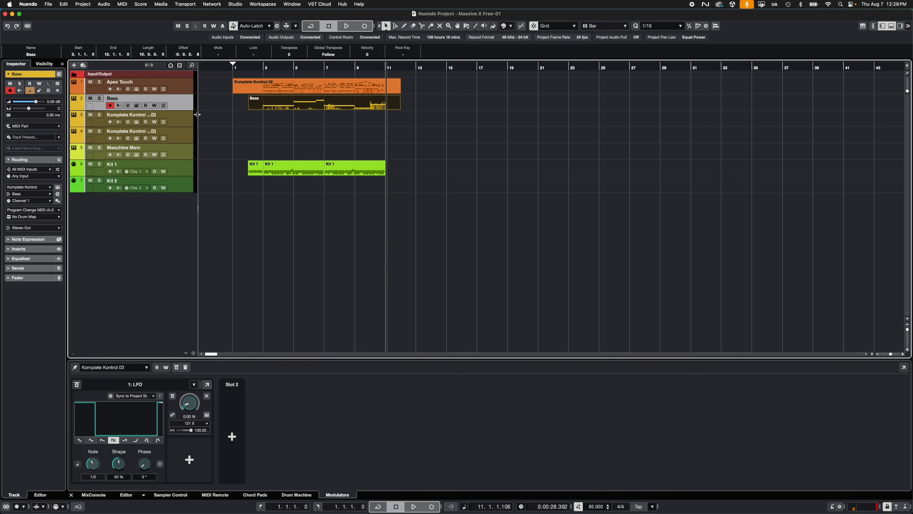
# - Select the Komplete Kontrol 03 (D) track, reposition its plugin window and choose Massive X's Cinematic Soundscapes bank
pyautogui.click(187, 119)
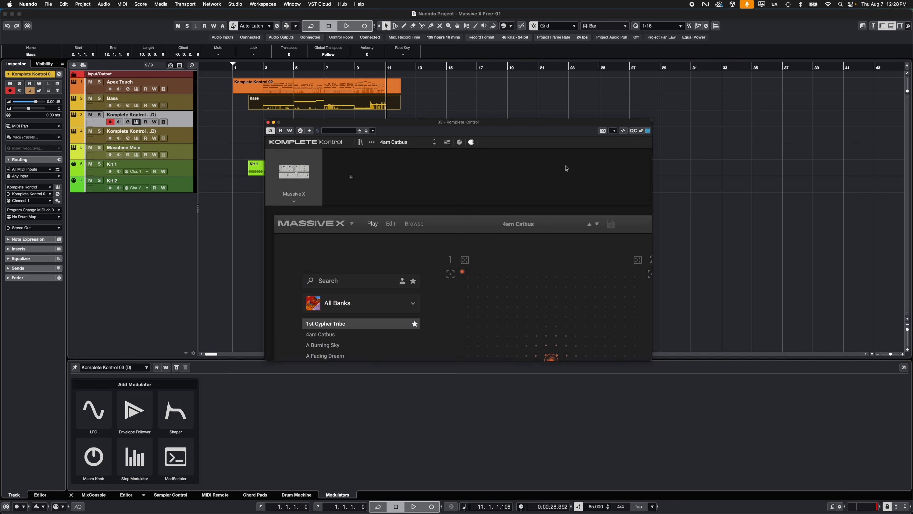
pyautogui.moveTo(487, 126); pyautogui.dragTo(443, 42)
pyautogui.click(369, 218)
pyautogui.scroll(-6, 351, 266)
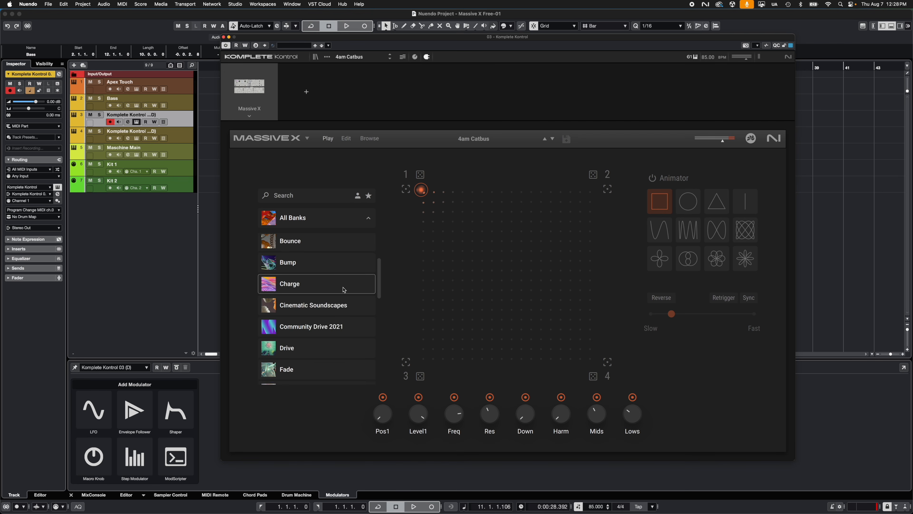
pyautogui.click(315, 271)
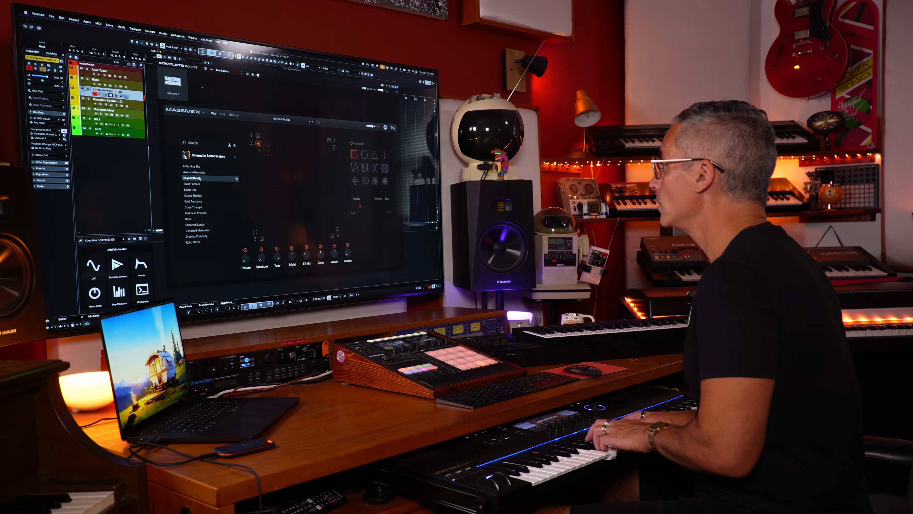
# - Load the Blast Furnace preset, followed by Boiler Pad, from the Cinematic Soundscapes bank
pyautogui.click(196, 184)
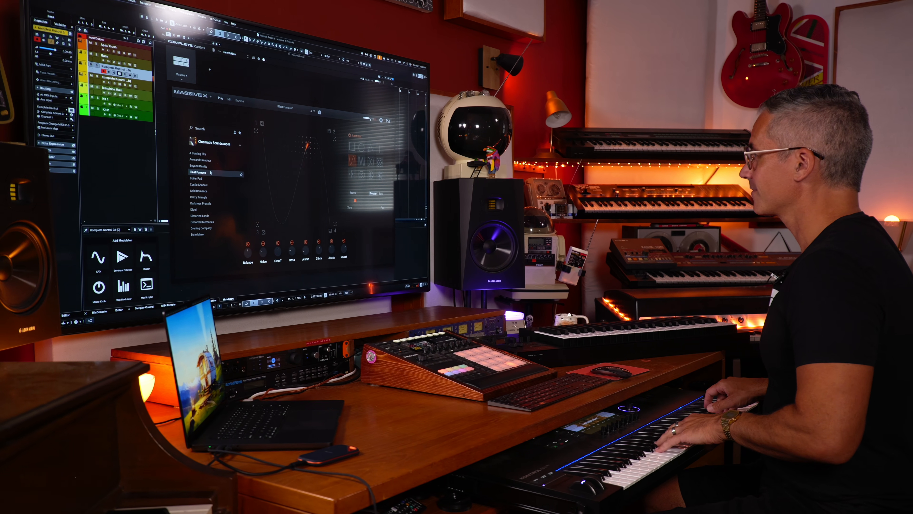
pyautogui.click(197, 177)
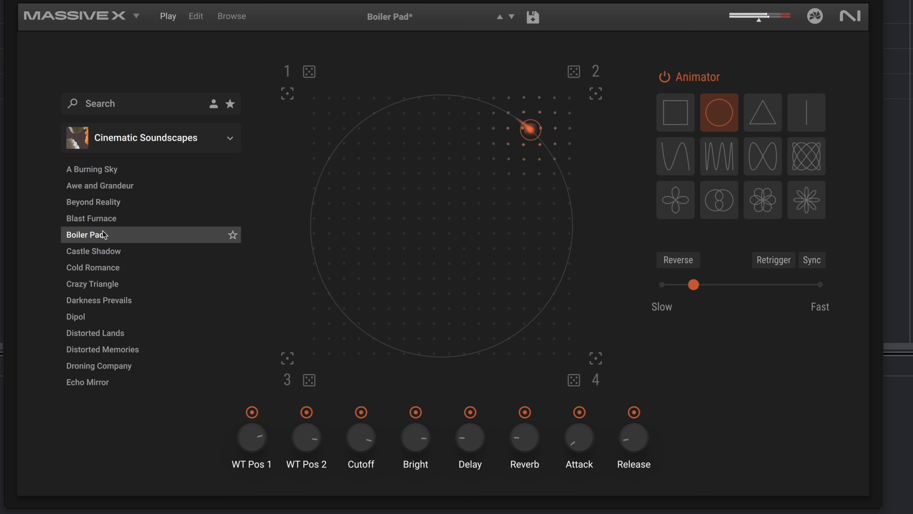